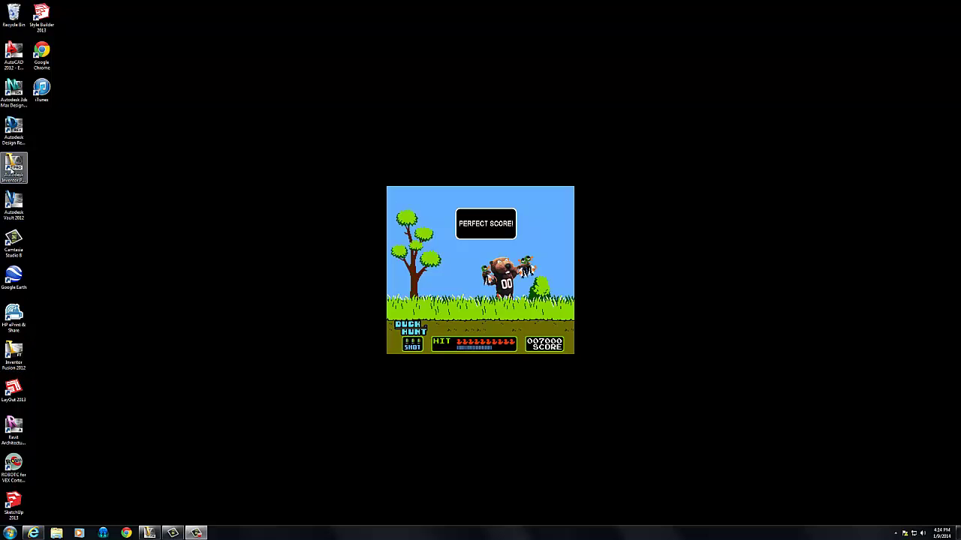
Bring the Autodesk Inventor Professional 2012 window to the front from the taskbar.
left_click(156, 532)
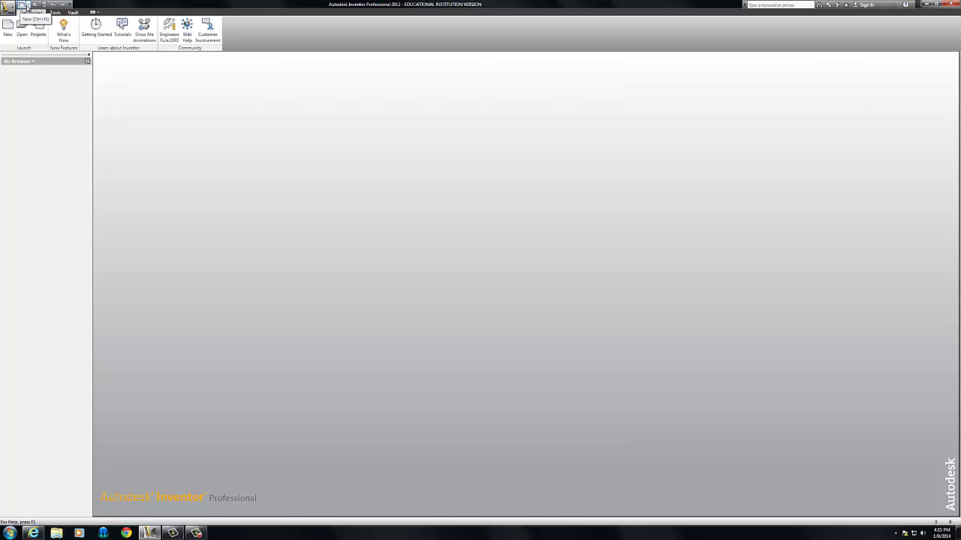
Create a new Part file (Part1) from the Quick Access New menu.
left_click(28, 6)
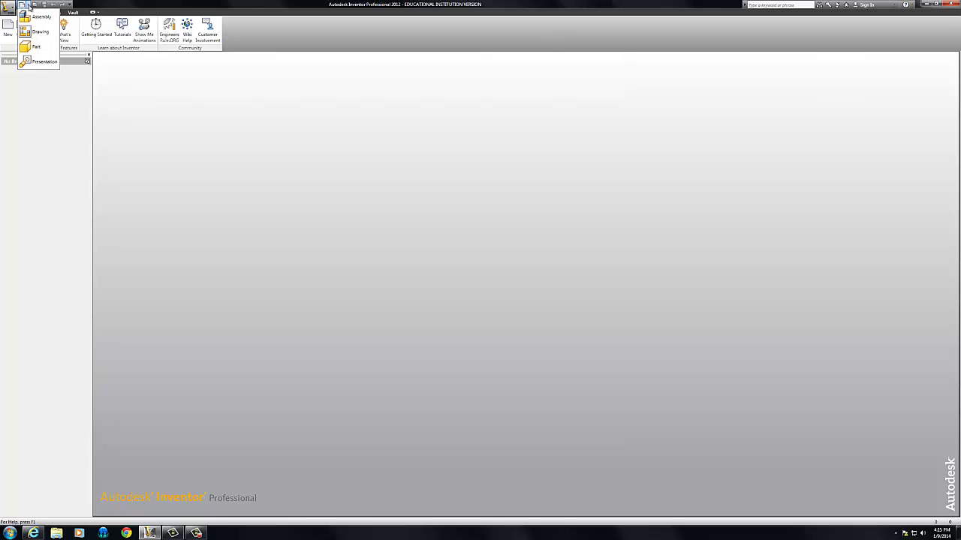
left_click(37, 47)
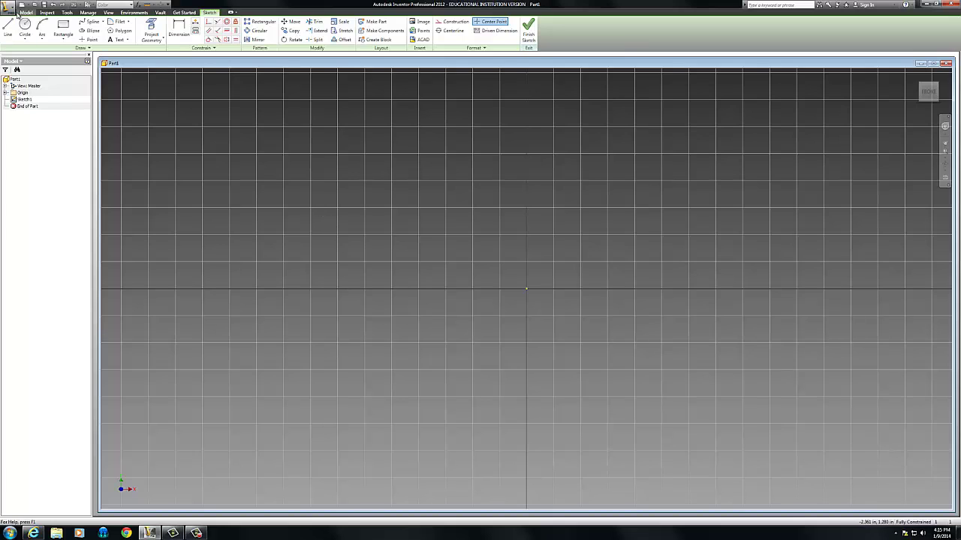
Draw a closed six-edge L-shaped outline with the Line tool.
left_click(8, 30)
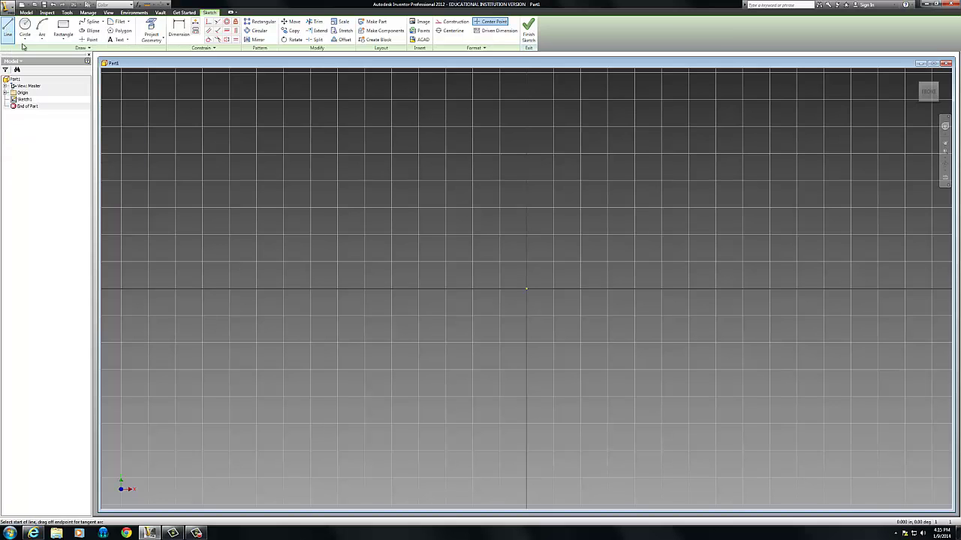
left_click(325, 347)
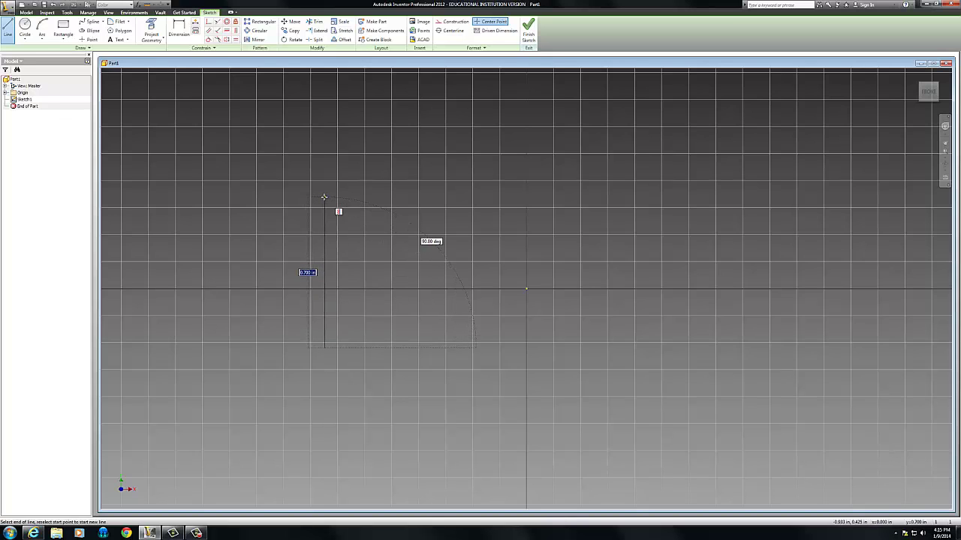
left_click(326, 196)
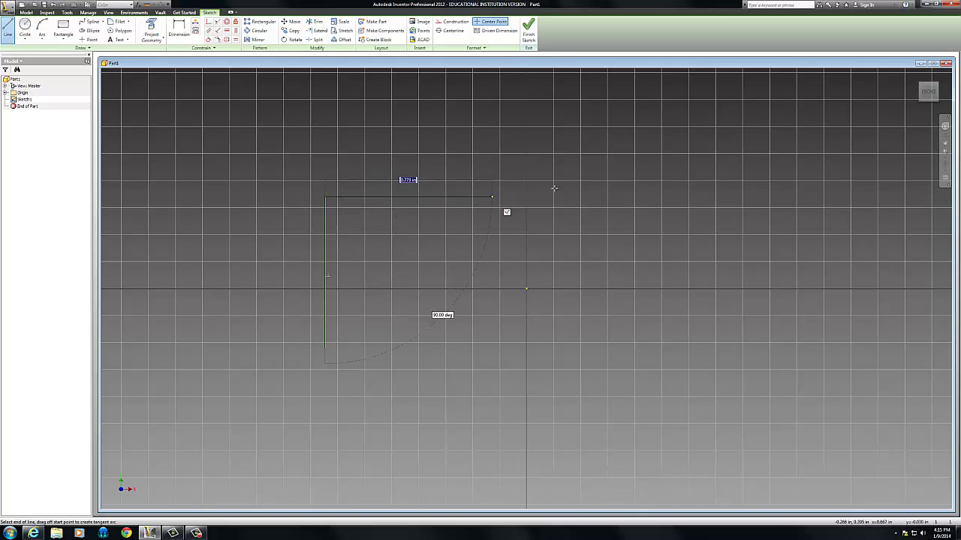
left_click(679, 197)
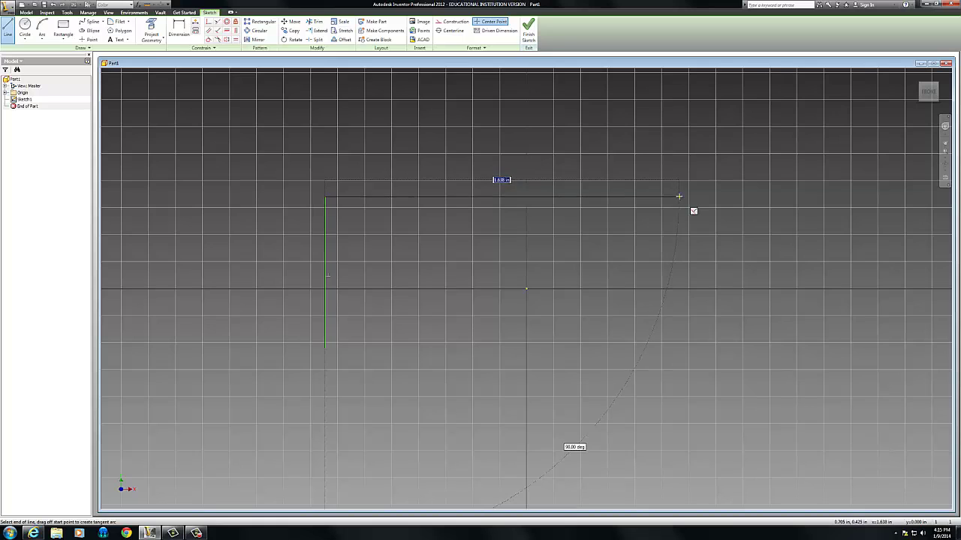
left_click(678, 292)
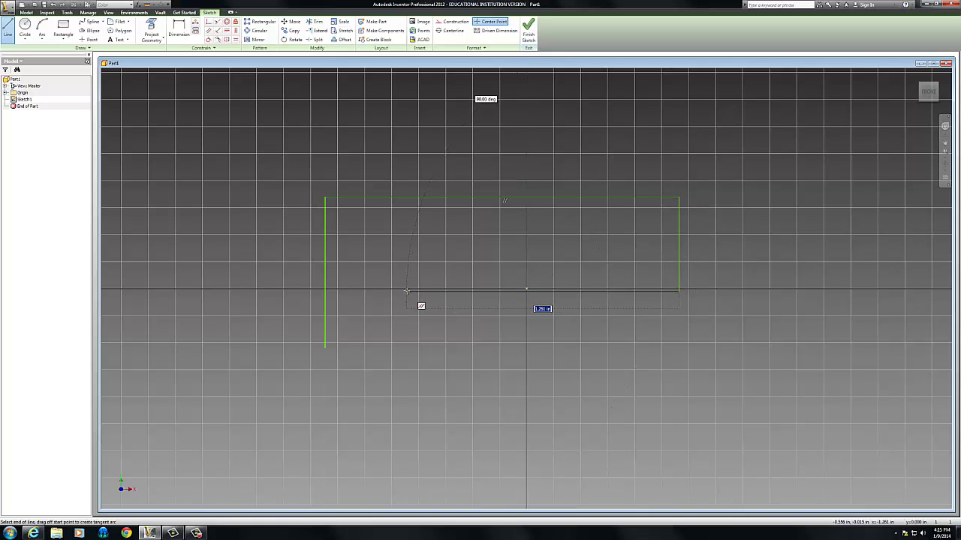
left_click(406, 291)
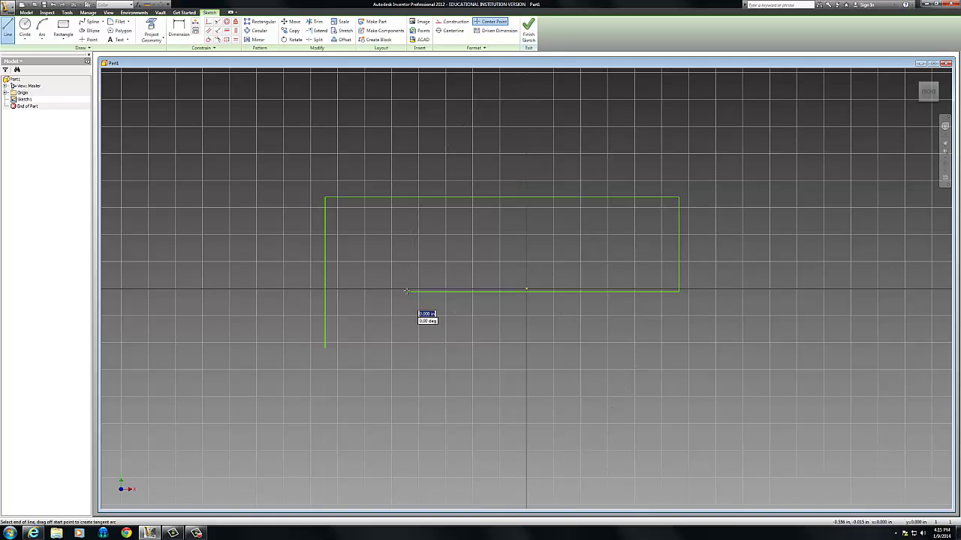
left_click(406, 347)
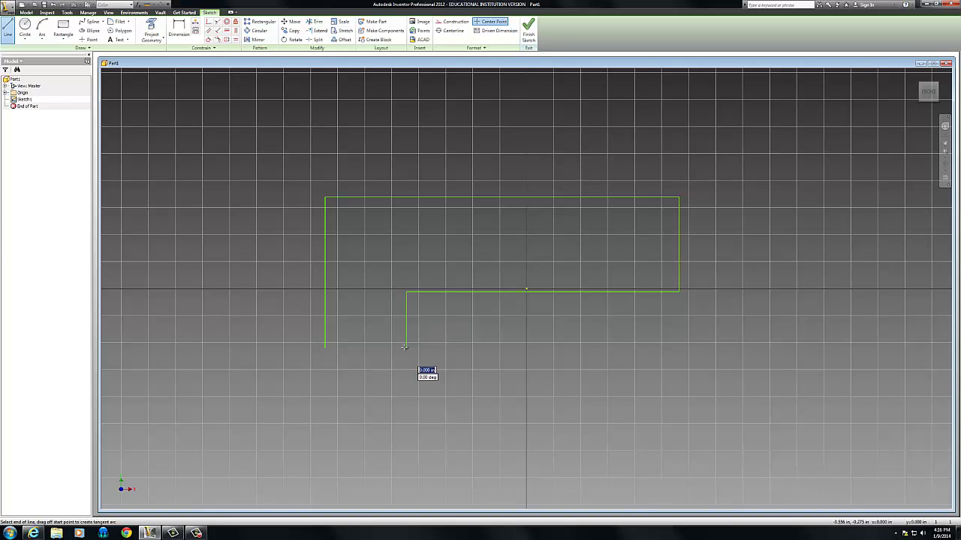
left_click(325, 348)
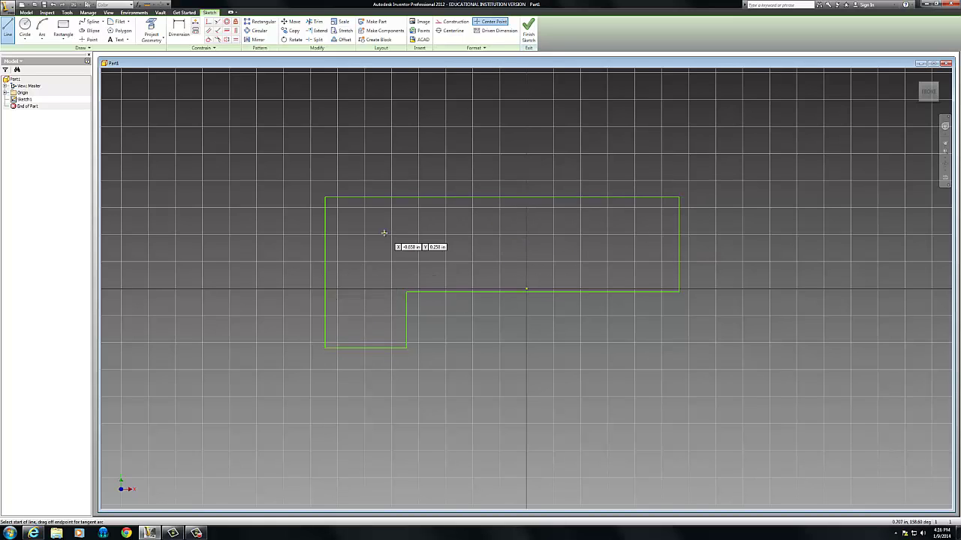
key("Escape")
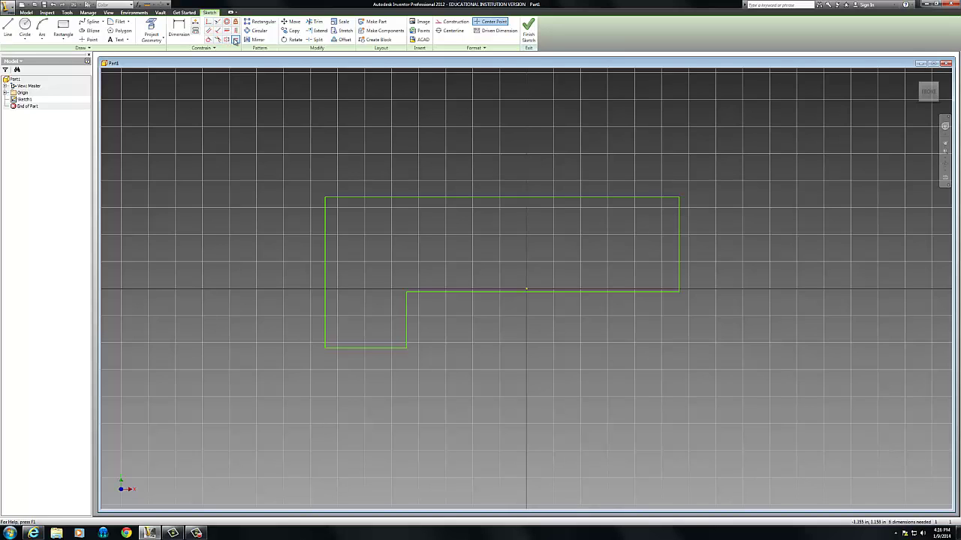
Make the right vertical edge equal to the bottom edge, and the left vertical equal to the inner horizontal edge.
left_click(235, 40)
left_click(679, 229)
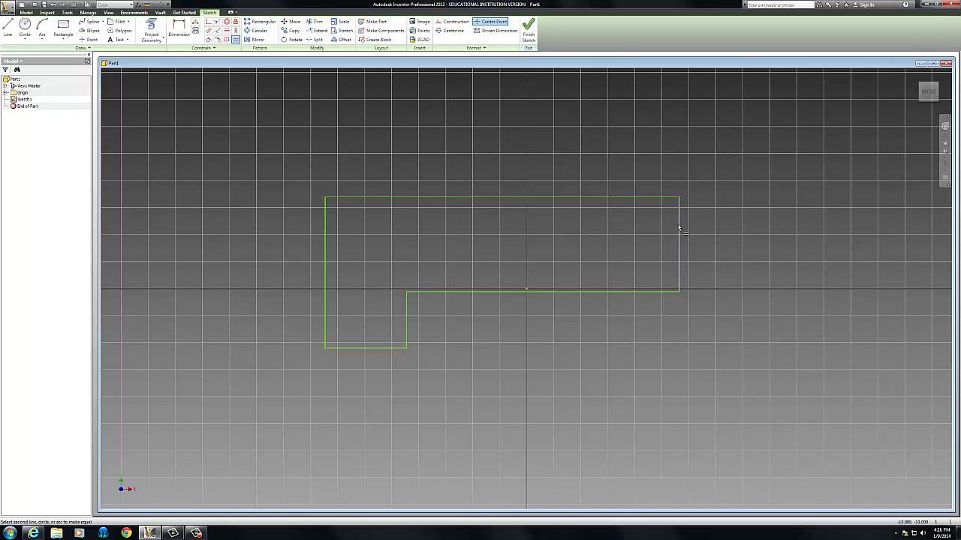
left_click(387, 348)
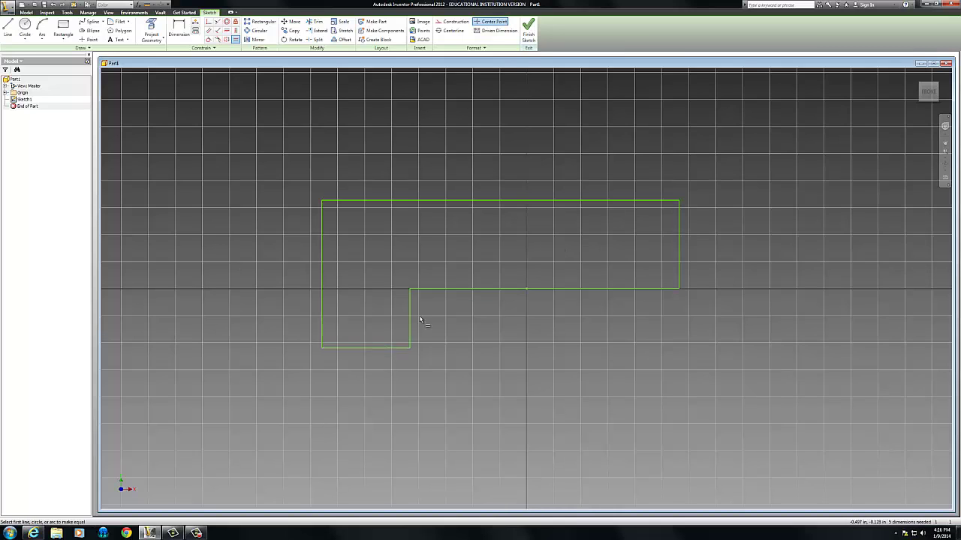
left_click(324, 265)
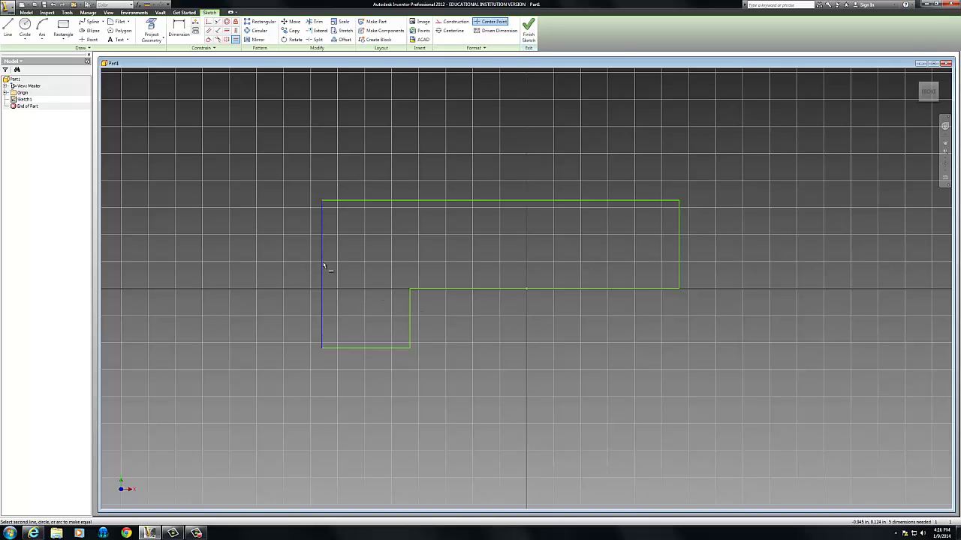
left_click(447, 289)
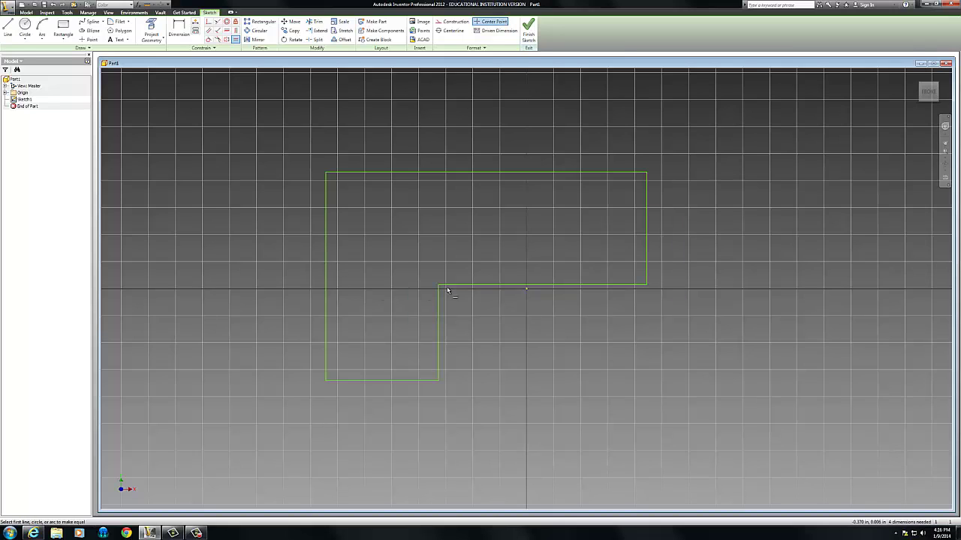
key("Escape")
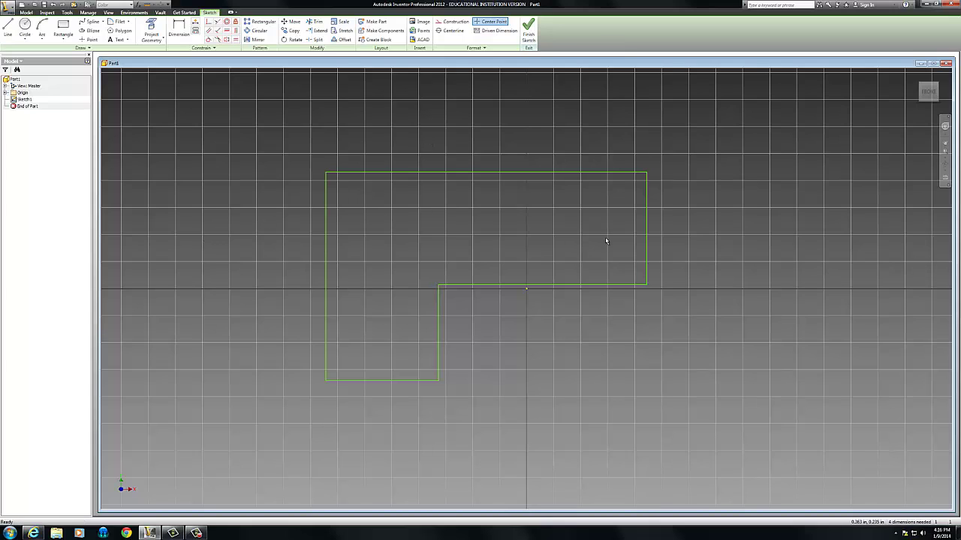
Dimension the bottom edge of the L-shape at 0.75.
left_click(186, 35)
left_click(385, 381)
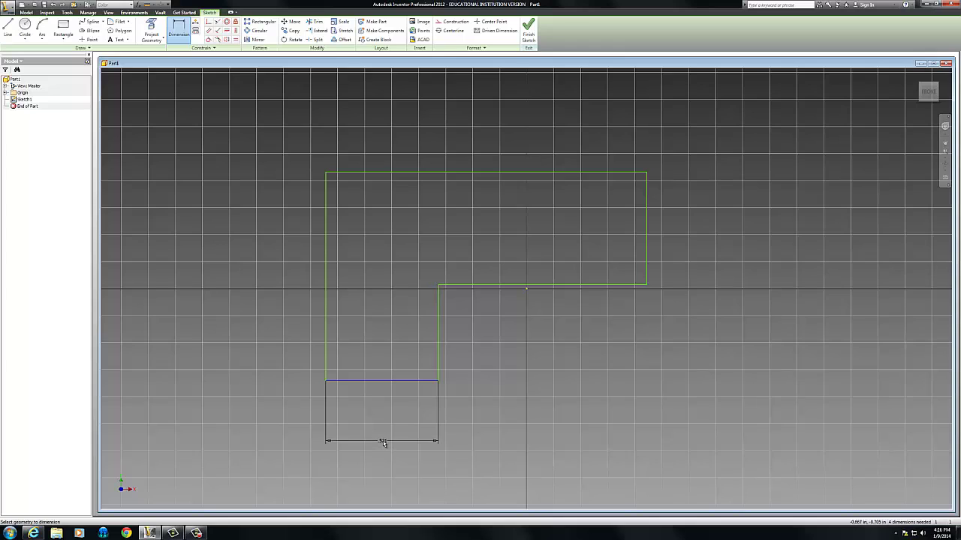
left_click(383, 443)
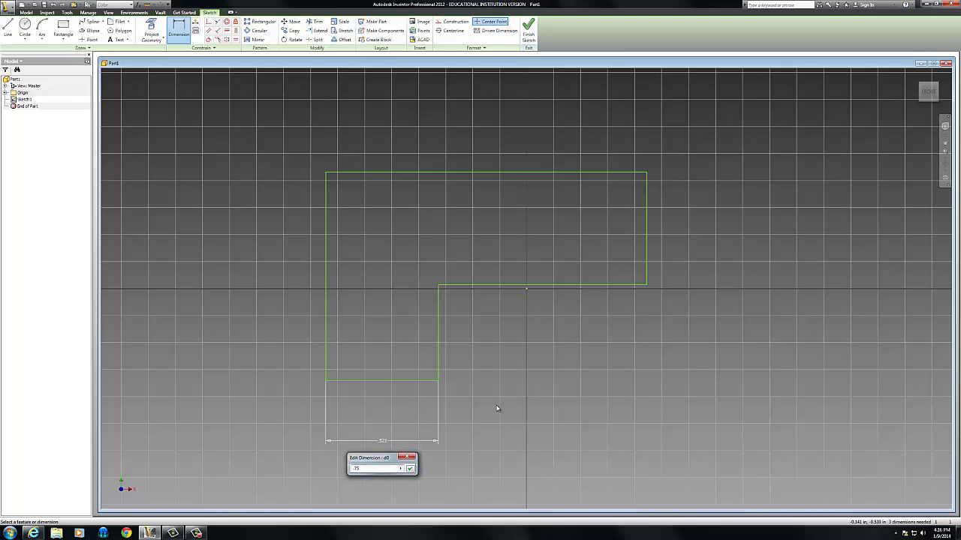
type(".75")
key("Return")
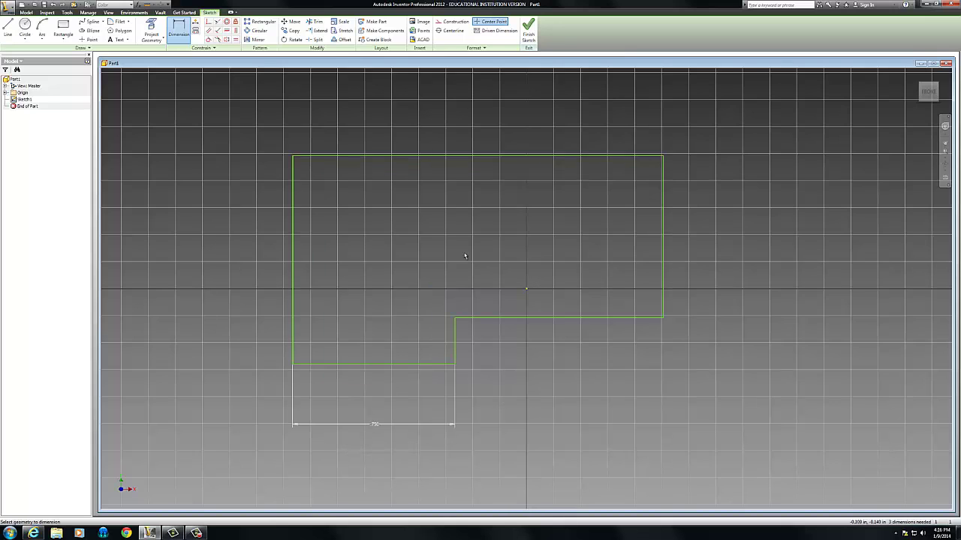
Constrain the short vertical edge equal to the bottom edge.
left_click(235, 39)
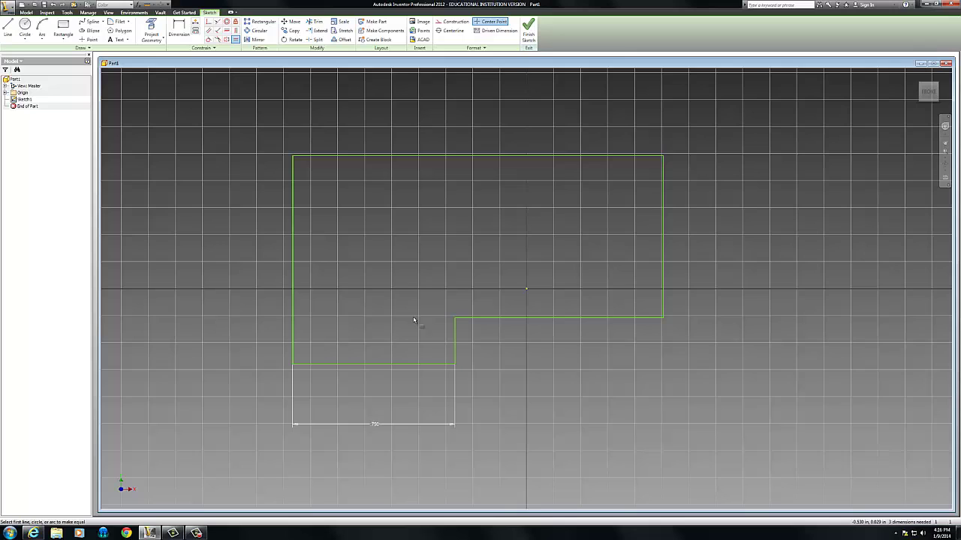
left_click(453, 336)
left_click(429, 365)
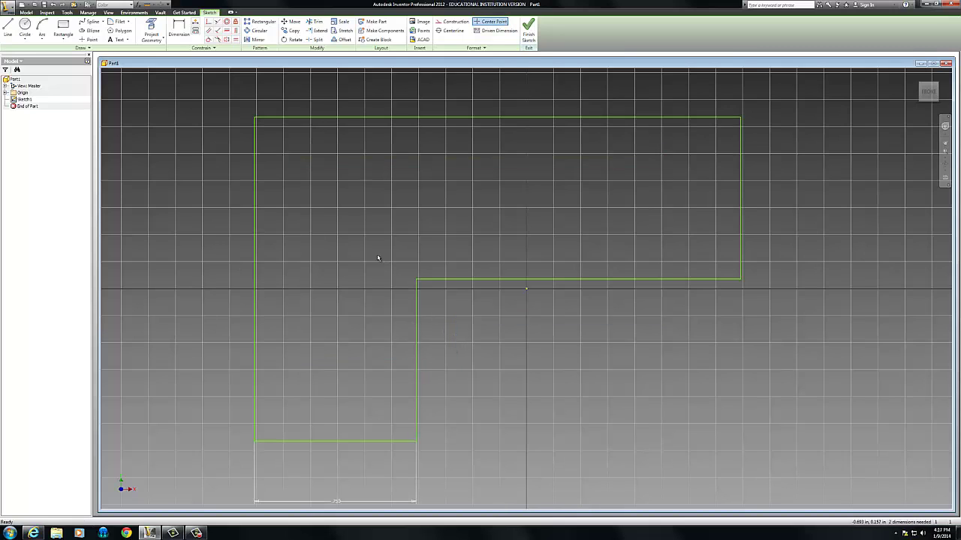
scroll(378, 258, "down", 5)
scroll(377, 257, "up", 2)
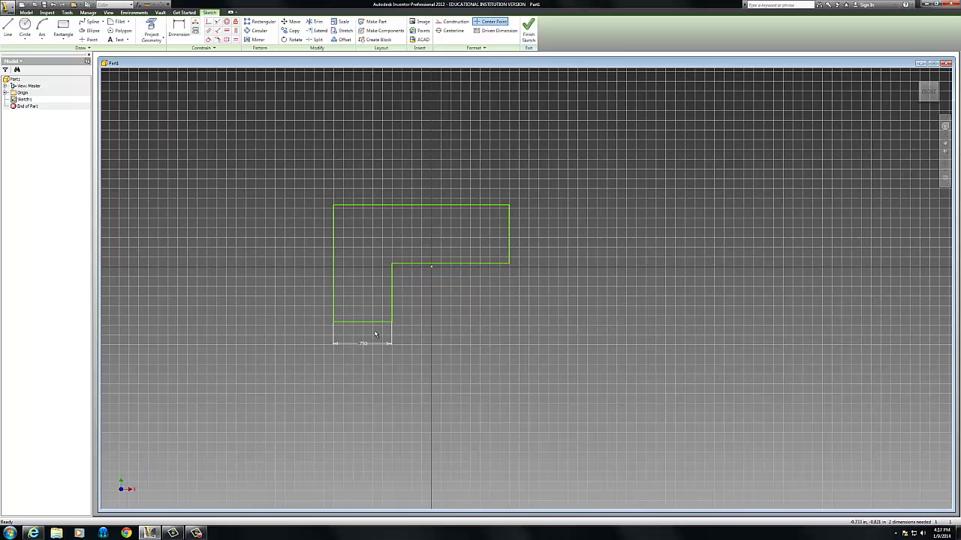
left_click(178, 30)
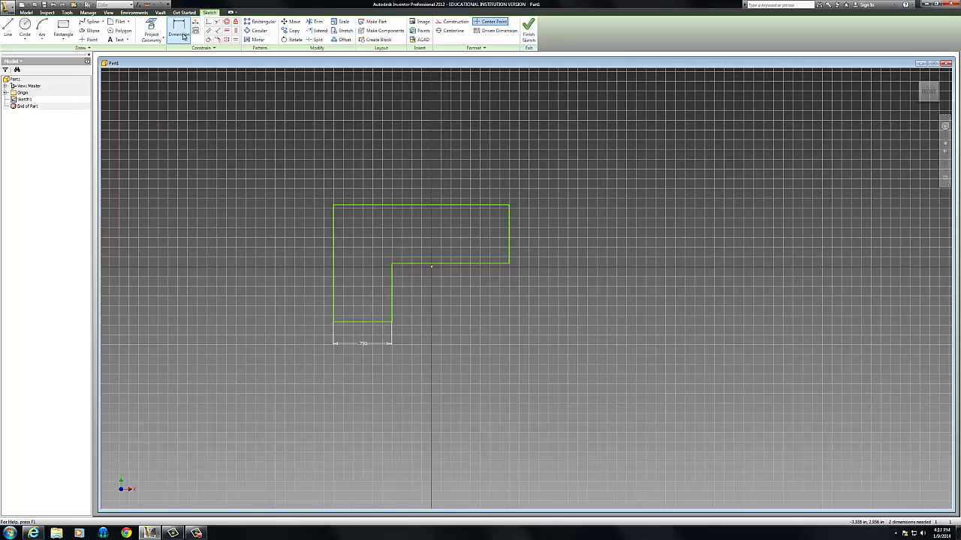
left_click(464, 264)
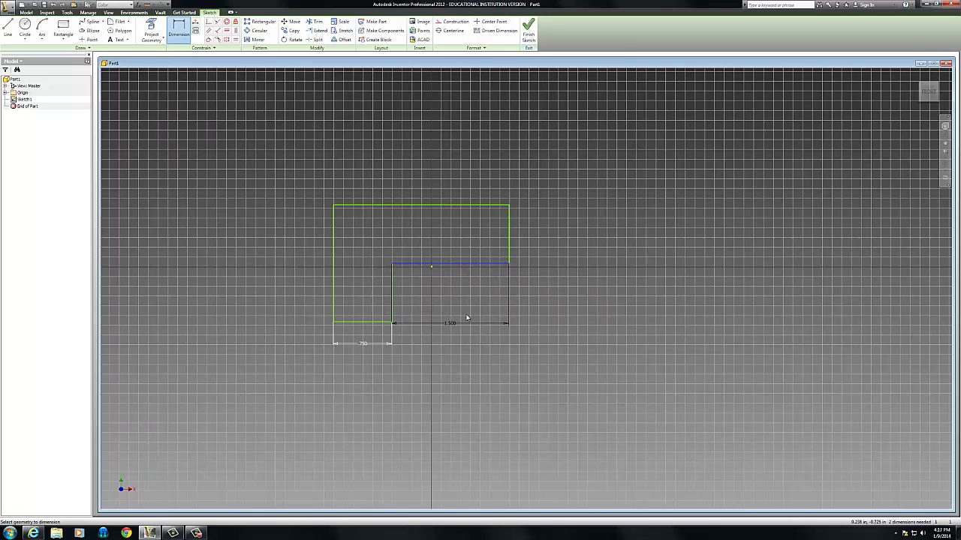
left_click(466, 318)
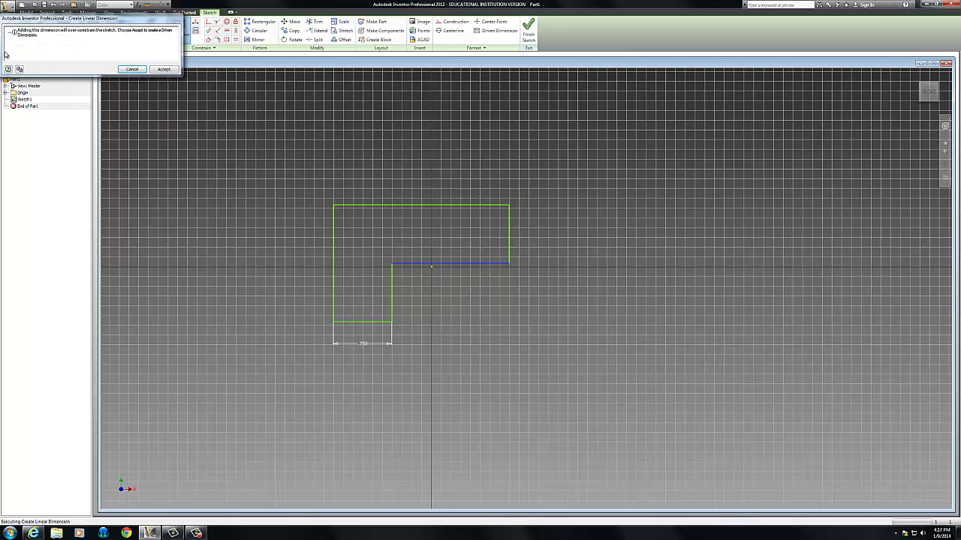
left_click(164, 69)
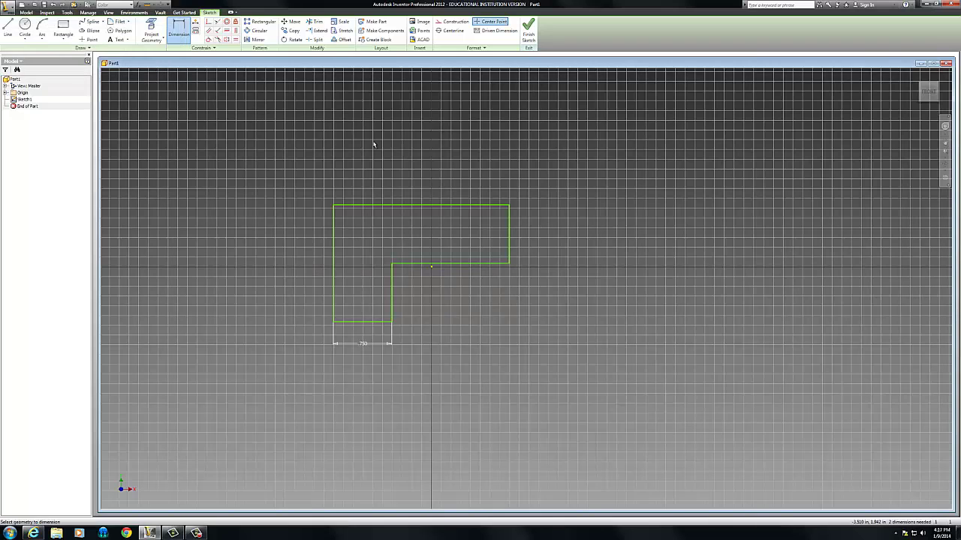
left_click(428, 204)
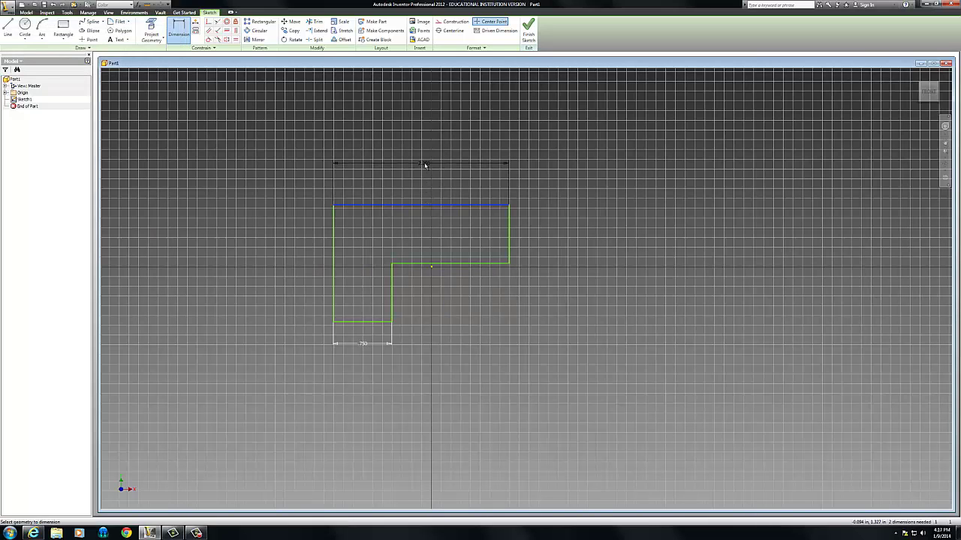
left_click(425, 165)
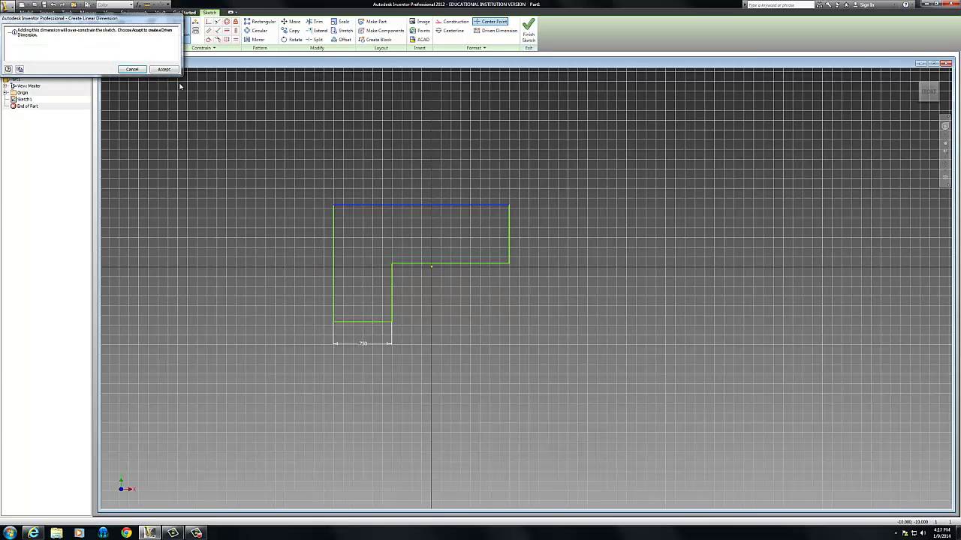
left_click(132, 70)
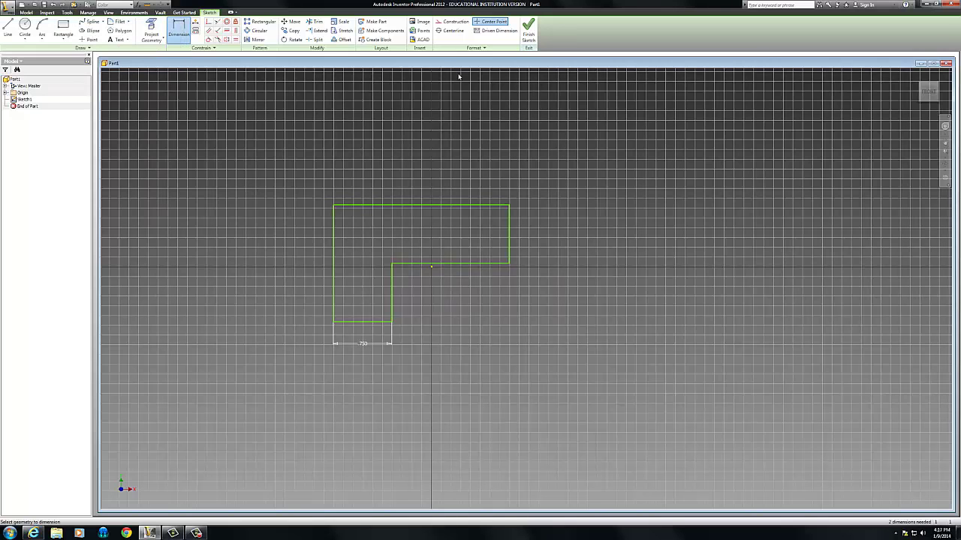
Finish the sketch and extrude the L profile 0.75 deep into Extrusion1.
left_click(529, 34)
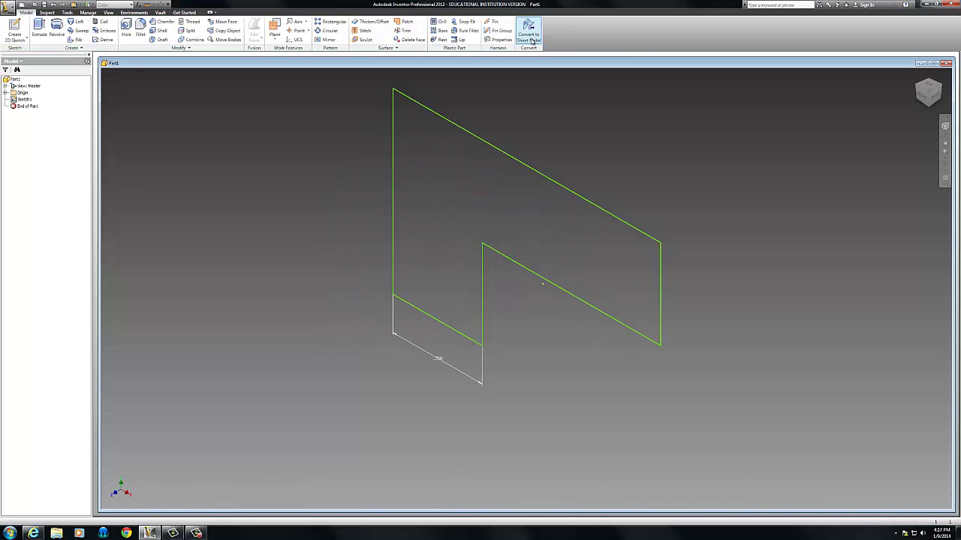
left_click(40, 30)
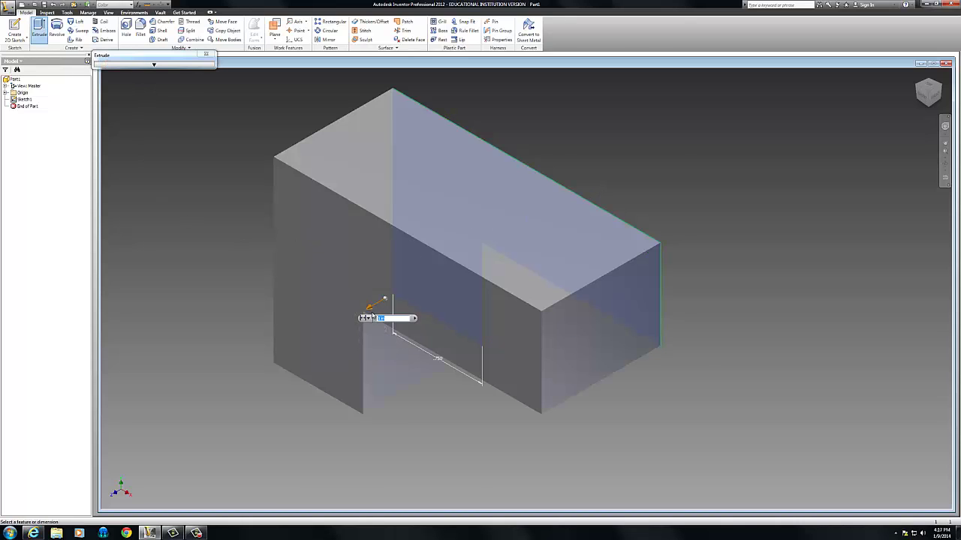
type(".75")
key("Return")
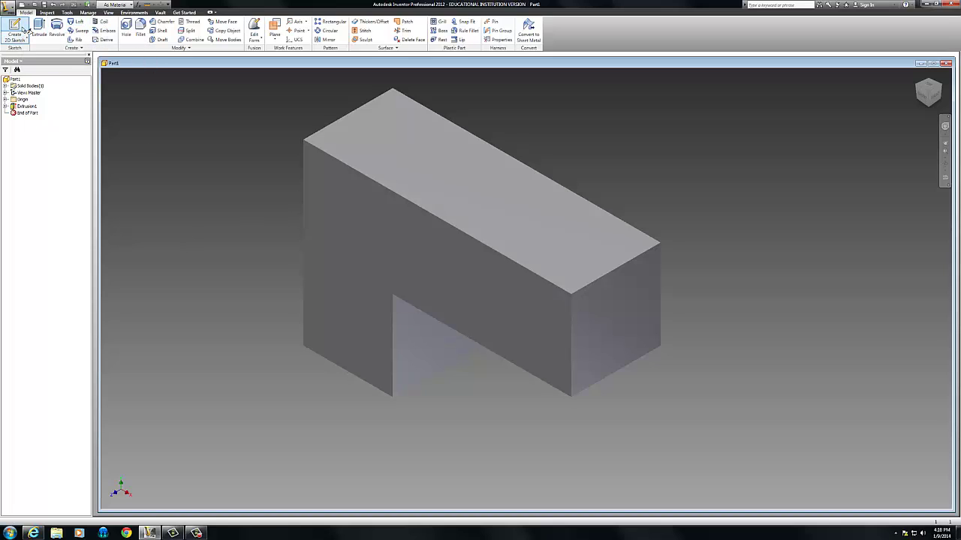
On the front face, draw horizontal and vertical lines from the inner corner, then finish Sketch2.
left_click(21, 28)
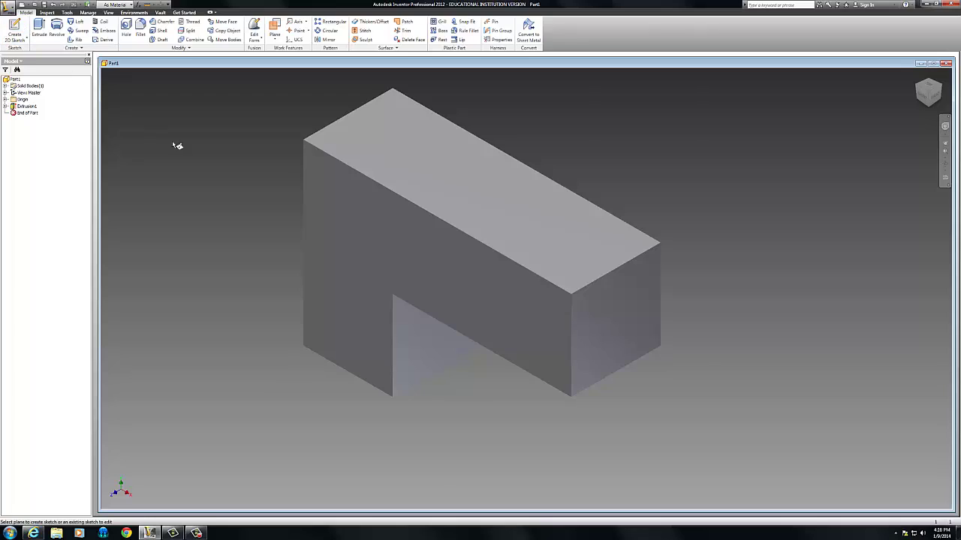
left_click(347, 224)
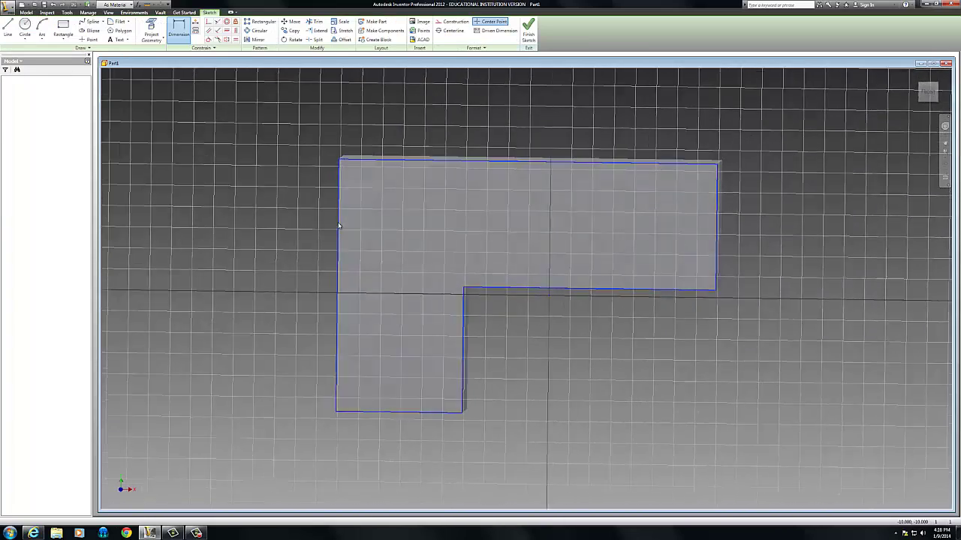
left_click(9, 28)
left_click(462, 288)
left_click(337, 289)
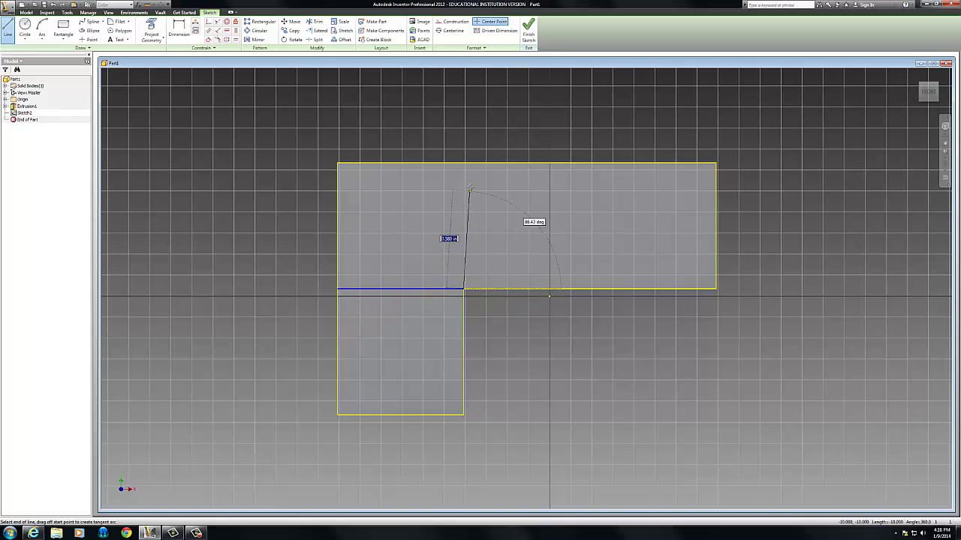
left_click(464, 162)
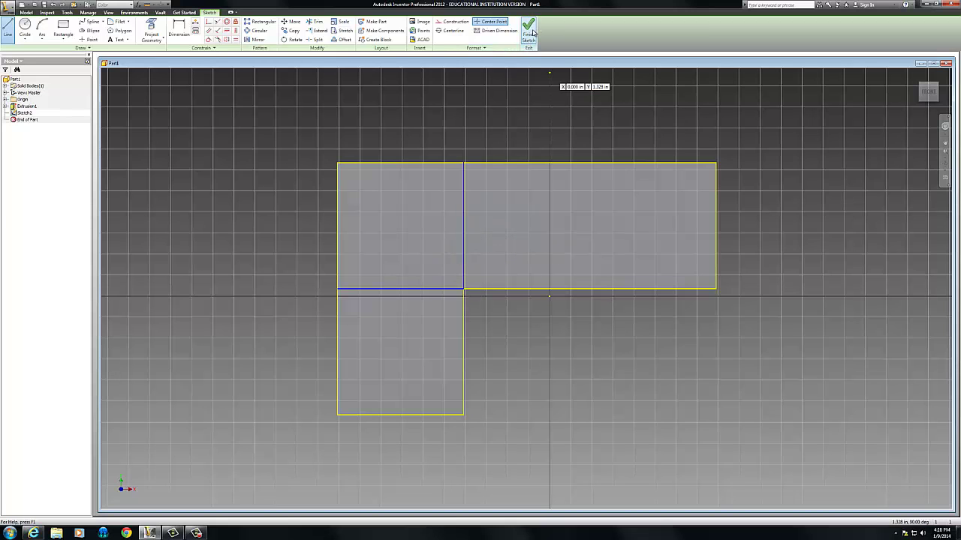
left_click(529, 30)
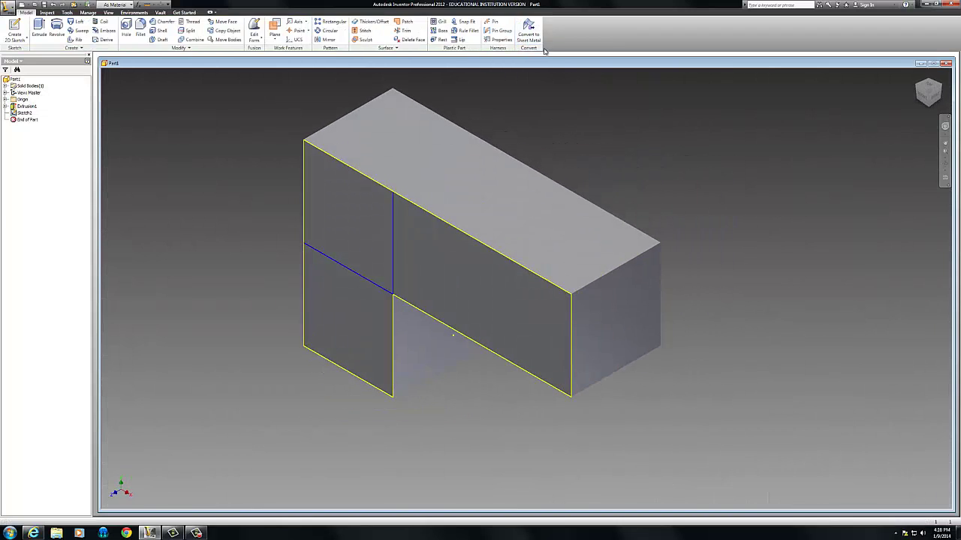
Extrude the upper-left square to add the third cube as Extrusion2.
left_click(39, 30)
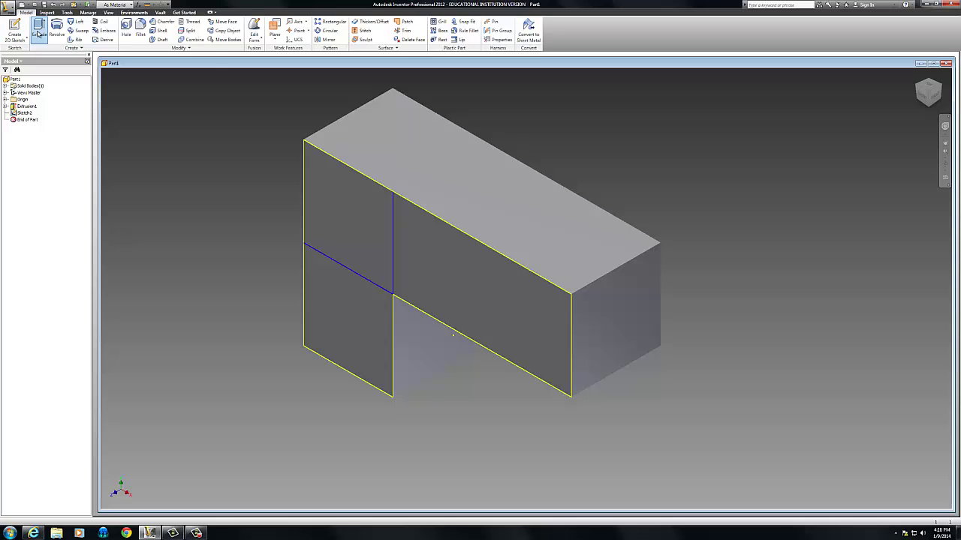
left_click(345, 221)
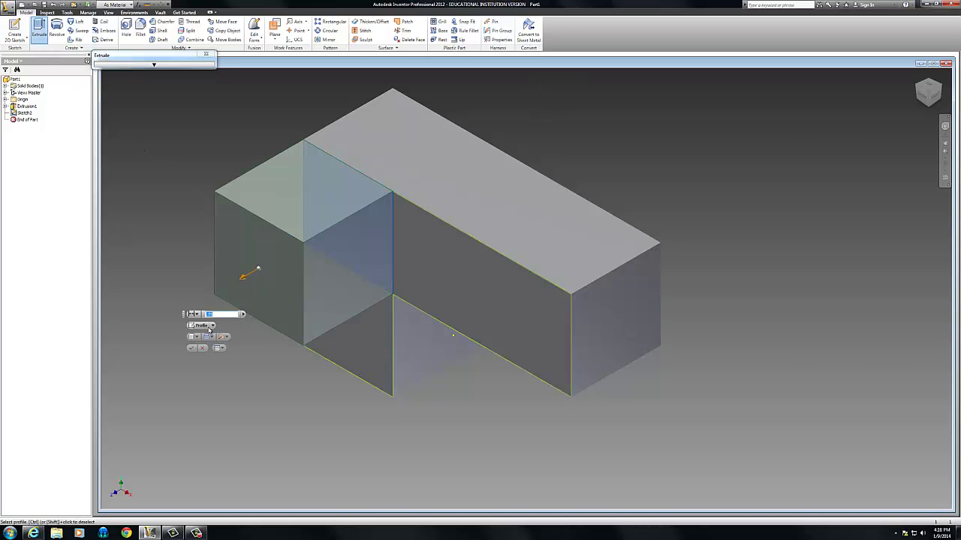
left_click(191, 349)
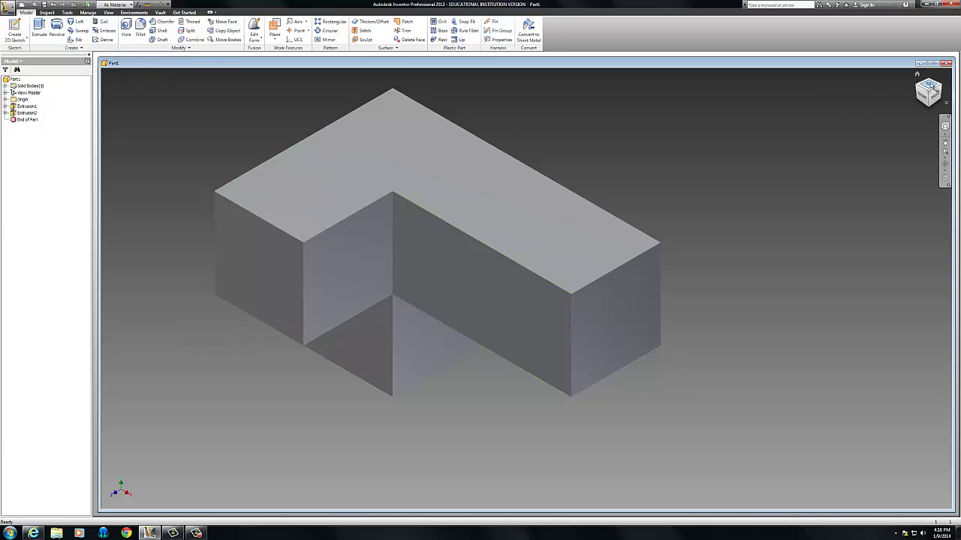
scroll(353, 266, "down", 3)
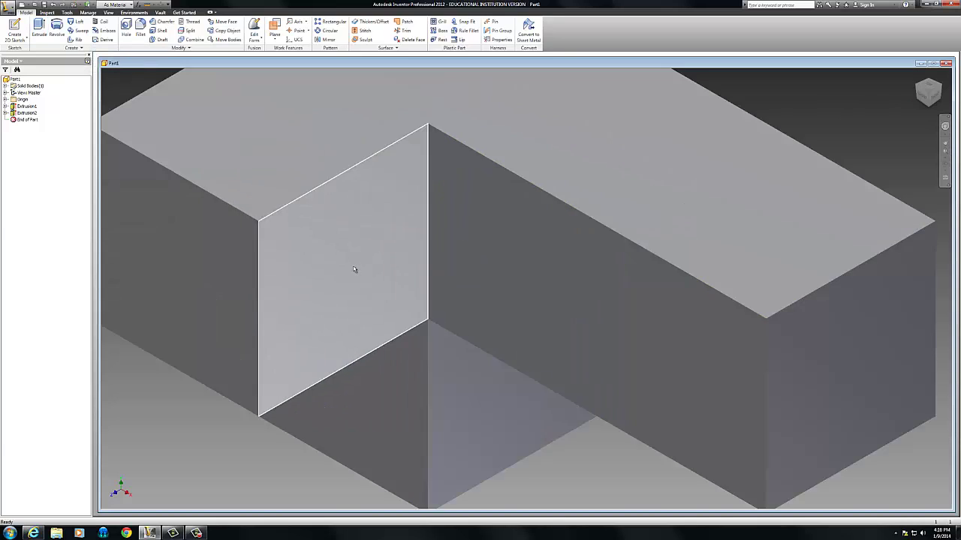
scroll(353, 266, "up", 6)
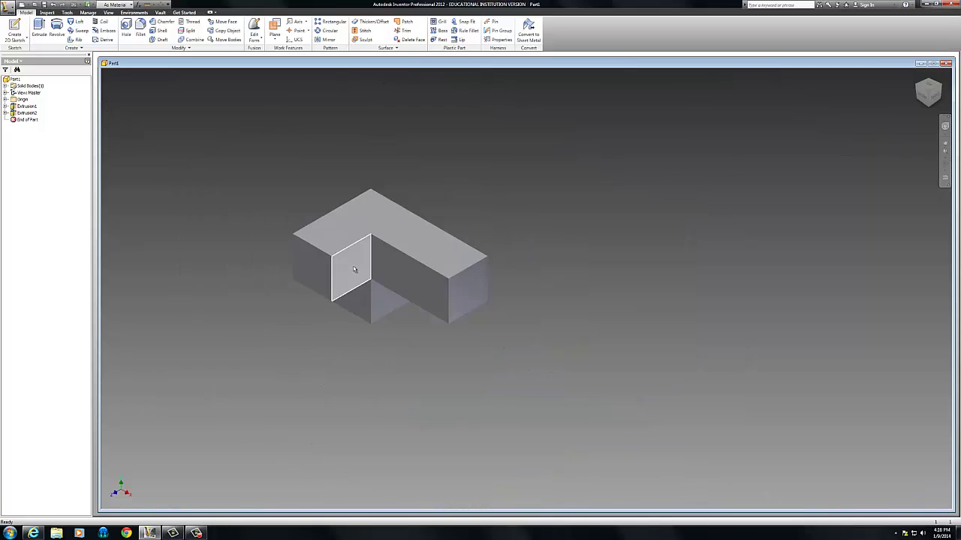
Rotate the part with the ViewCube to inspect it, then return to the home view.
left_click(929, 107)
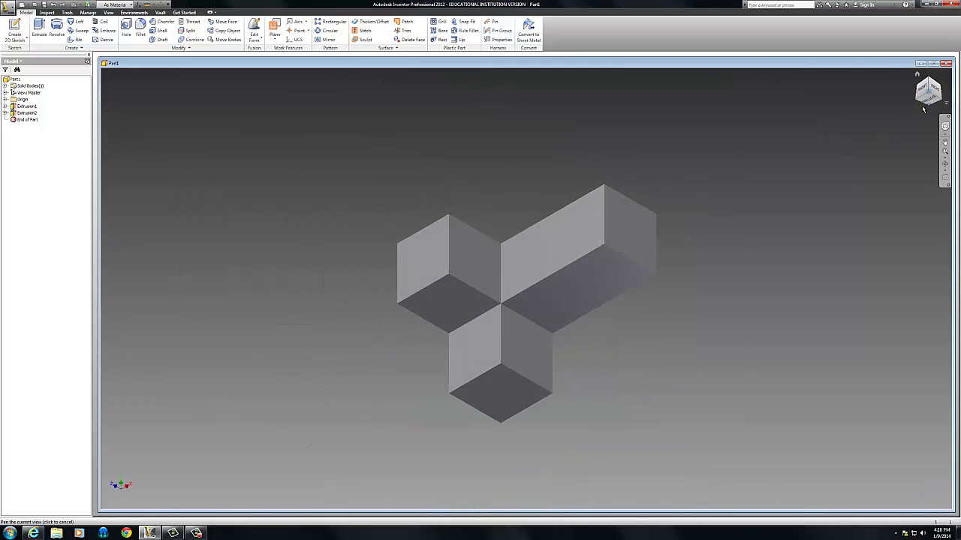
left_click(920, 103)
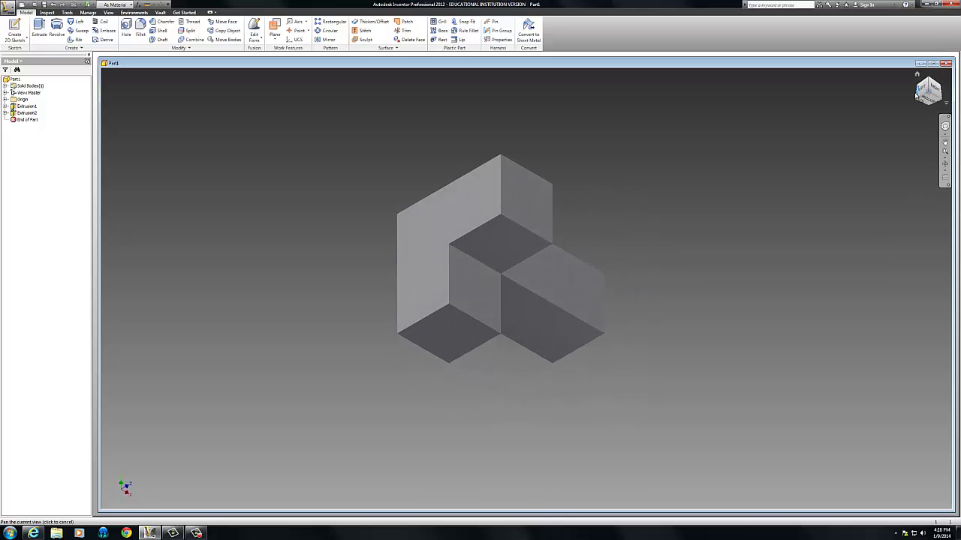
left_click(920, 88)
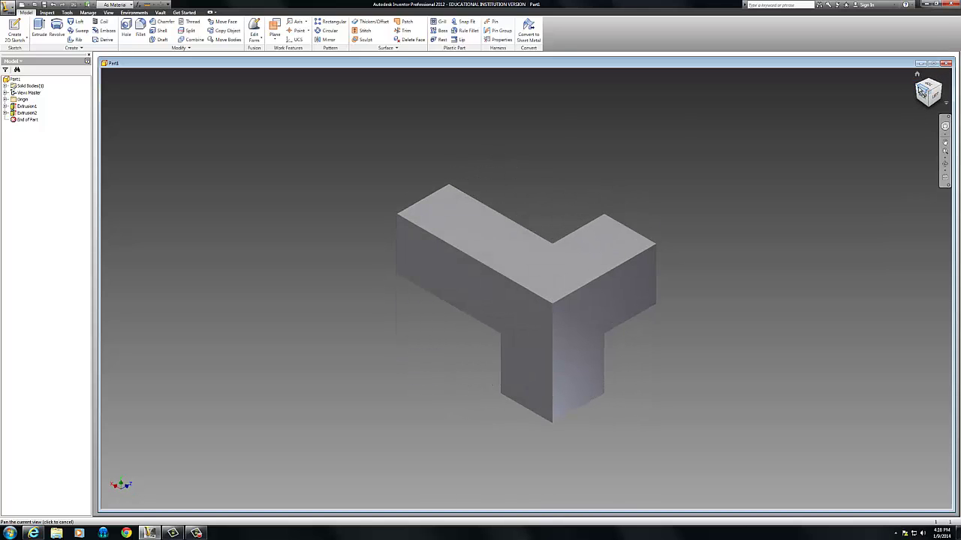
left_click(919, 88)
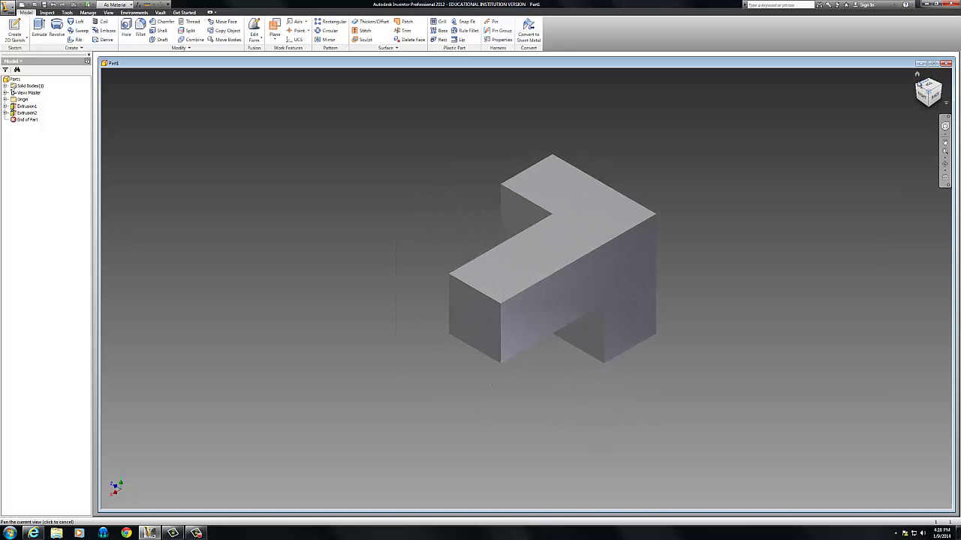
left_click(917, 74)
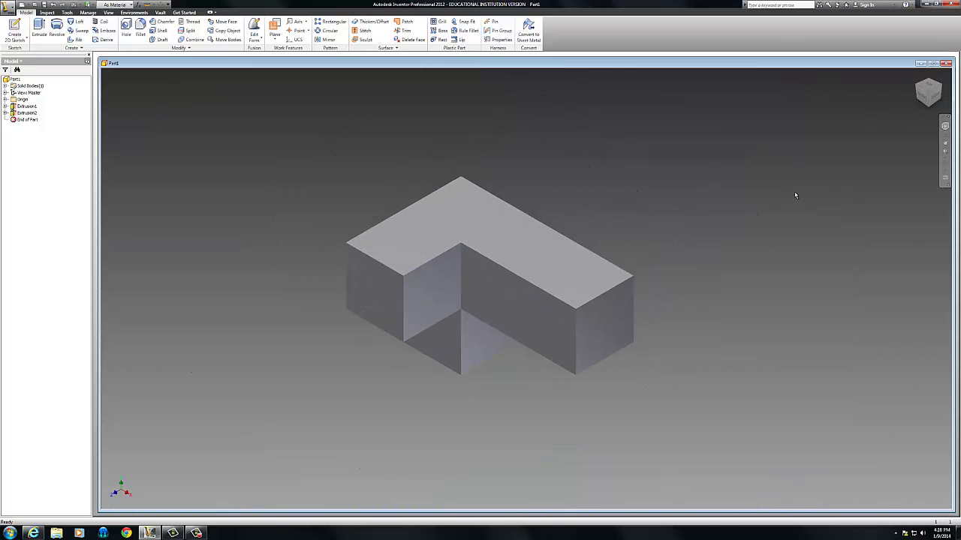
Set the part's appearance to Blue and view its underside.
left_click(132, 6)
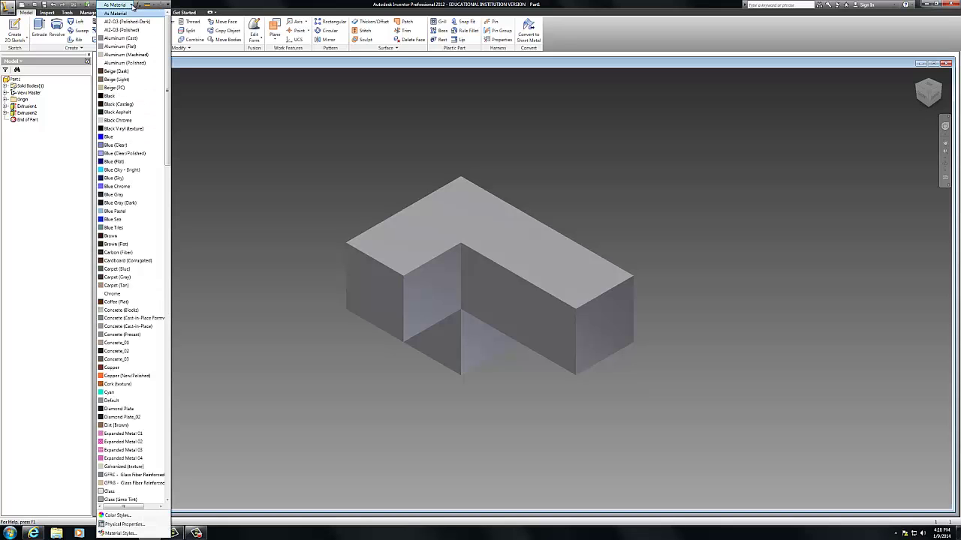
left_click(121, 137)
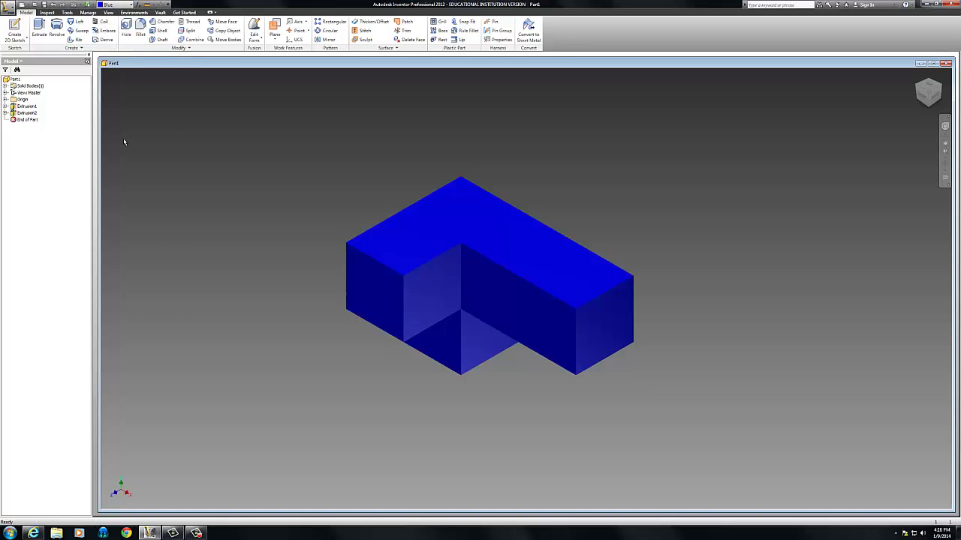
left_click(929, 110)
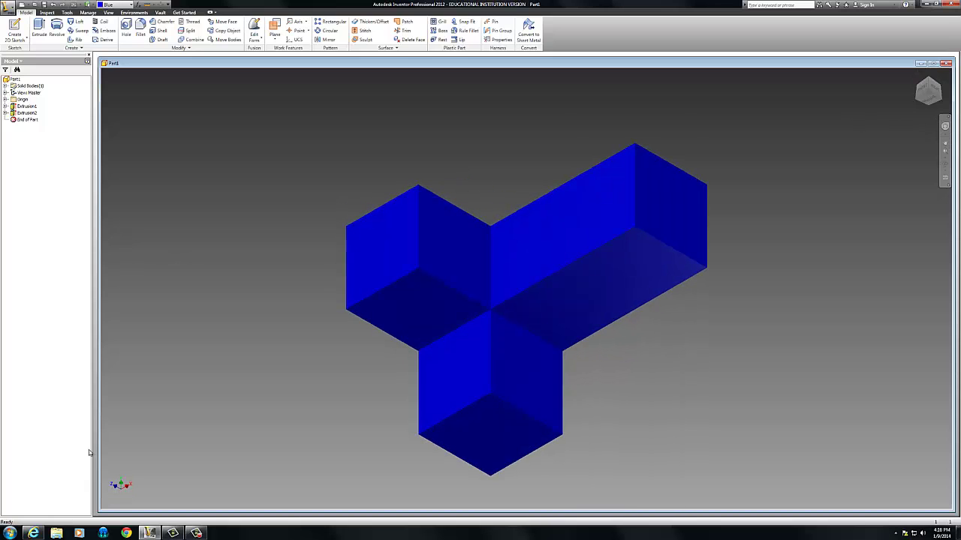
In Explorer, browse to H: > My Documents > Intro to Engineering.
left_click(57, 533)
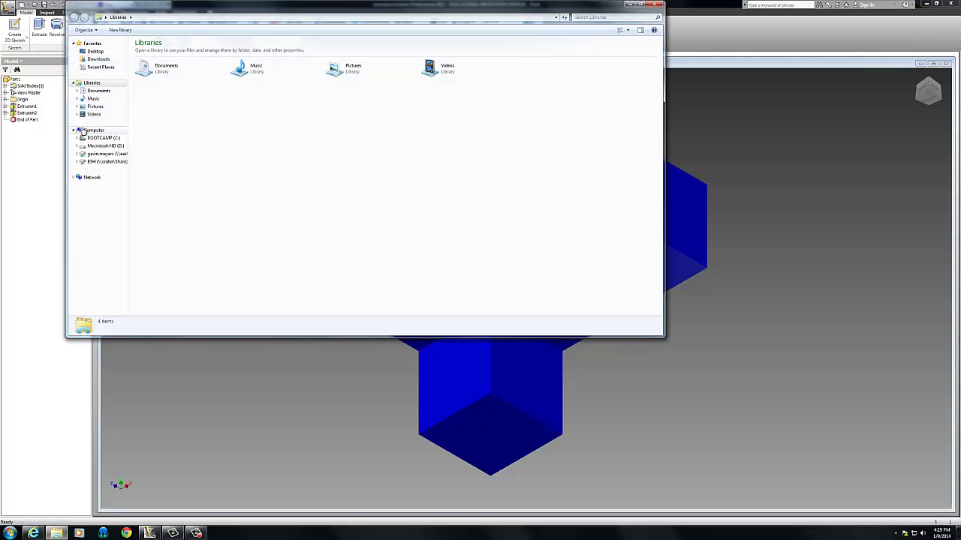
left_click(98, 155)
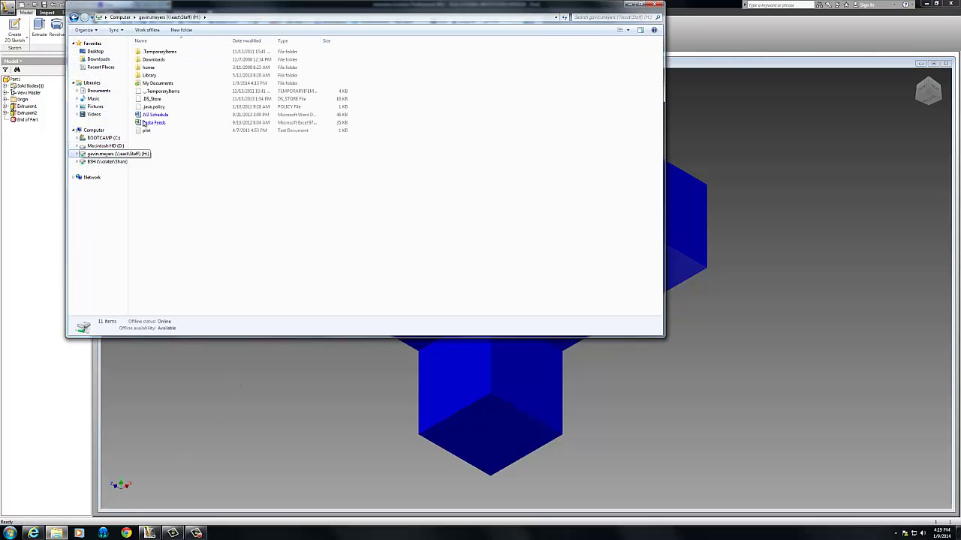
left_click(155, 84)
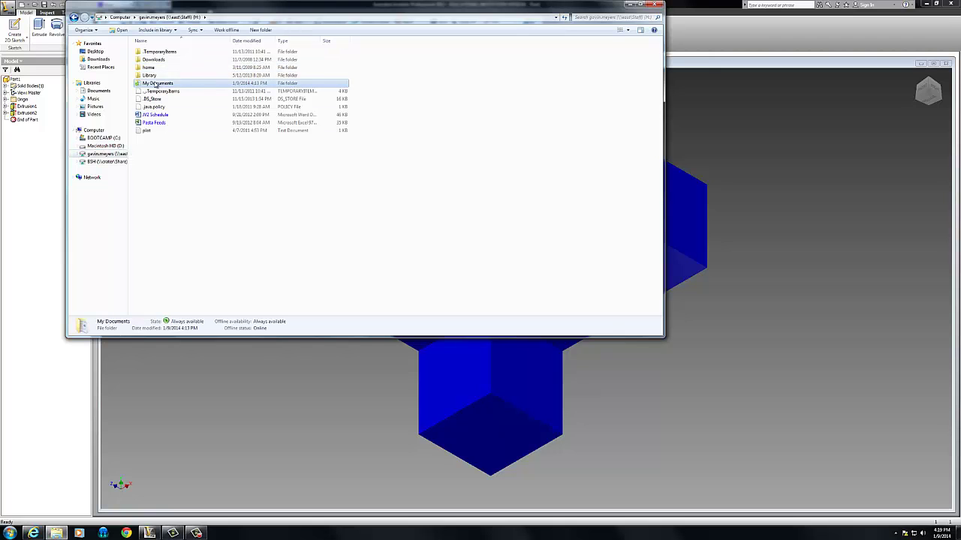
double_click(156, 84)
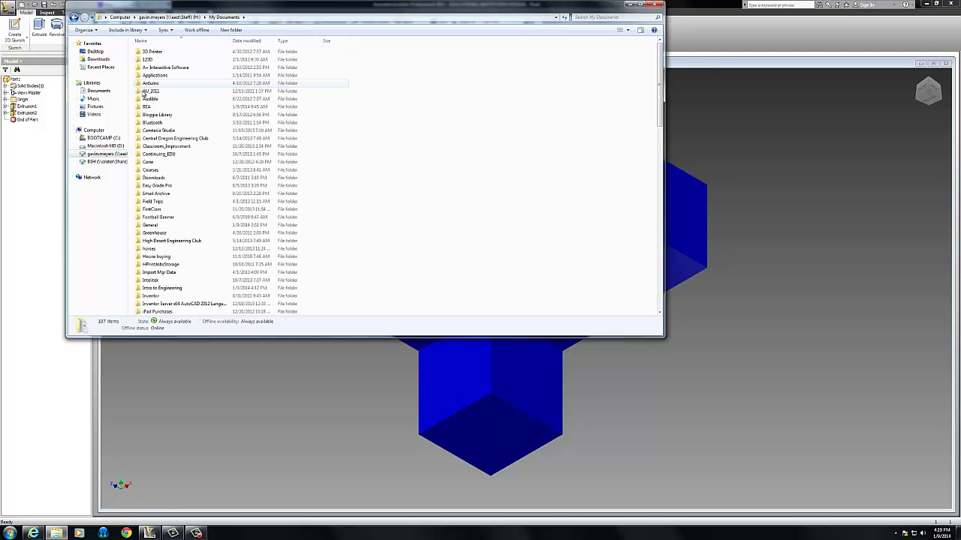
scroll(156, 150, "down", 3)
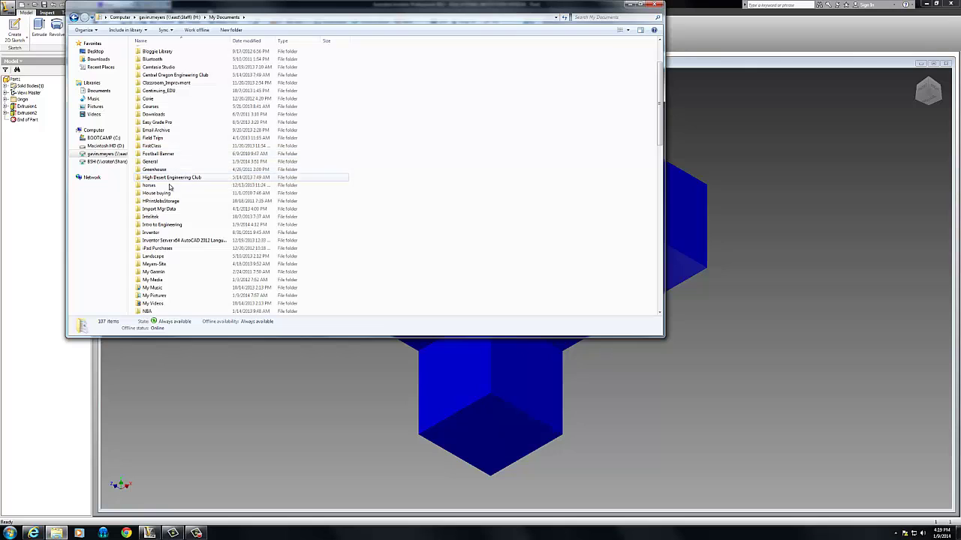
double_click(163, 225)
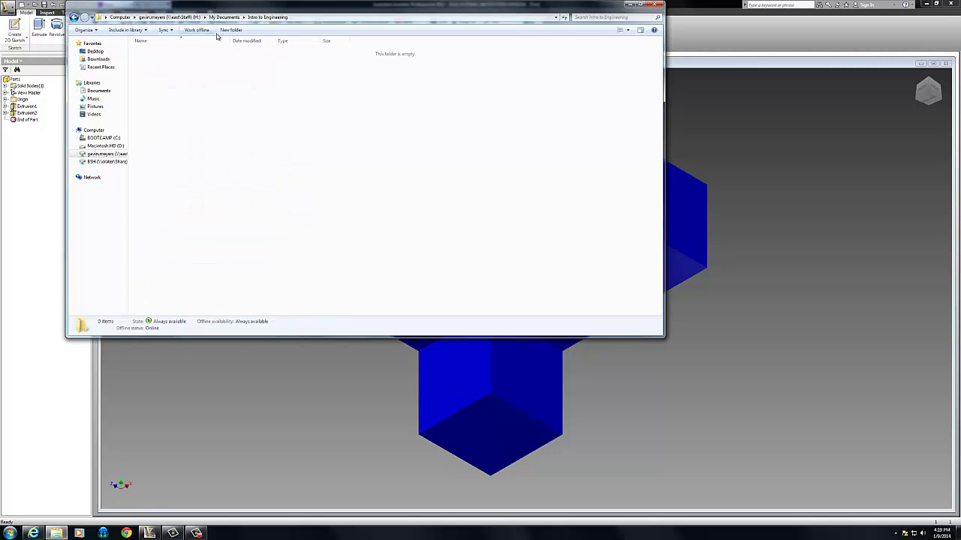
Create and open a new 'Puzzle Cube' folder, then minimize Explorer.
left_click(221, 31)
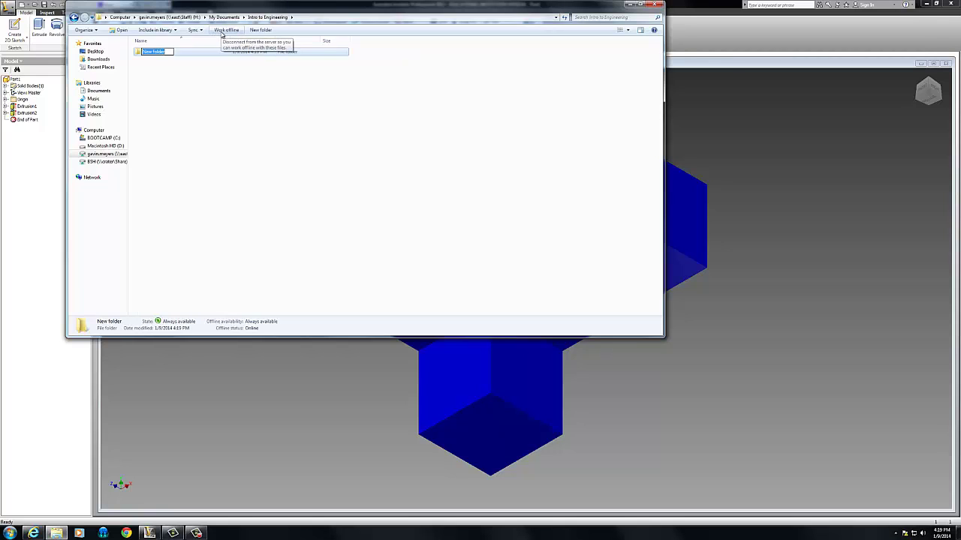
type("Puzzle Cube")
left_click(137, 54)
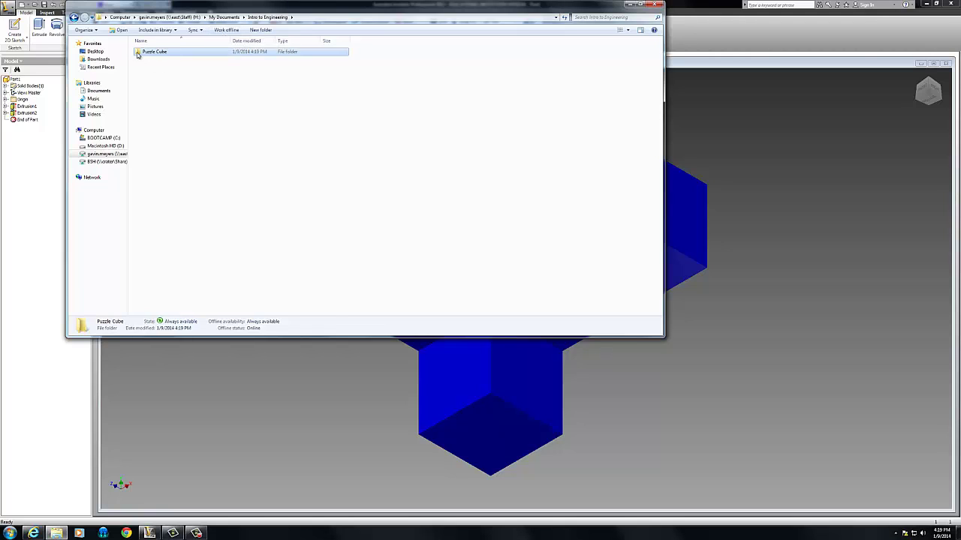
double_click(137, 52)
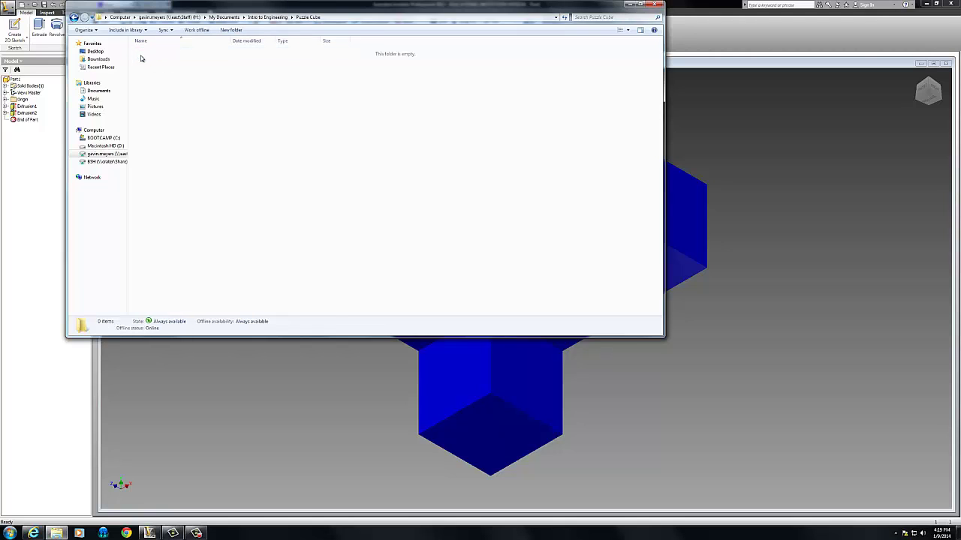
left_click(627, 5)
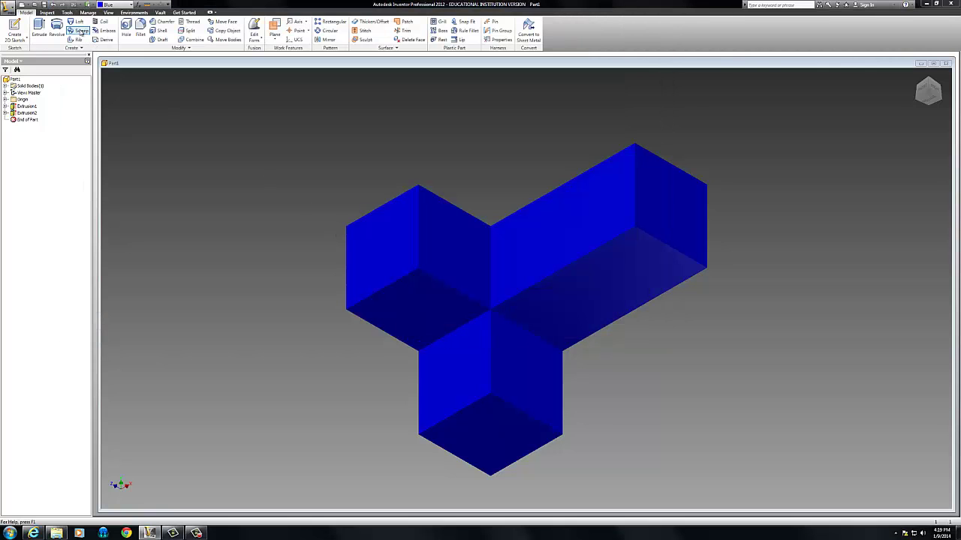
Save the part as 'Blue' in H: > My Documents > Intro to Engineering > Puzzle Cube.
left_click(43, 5)
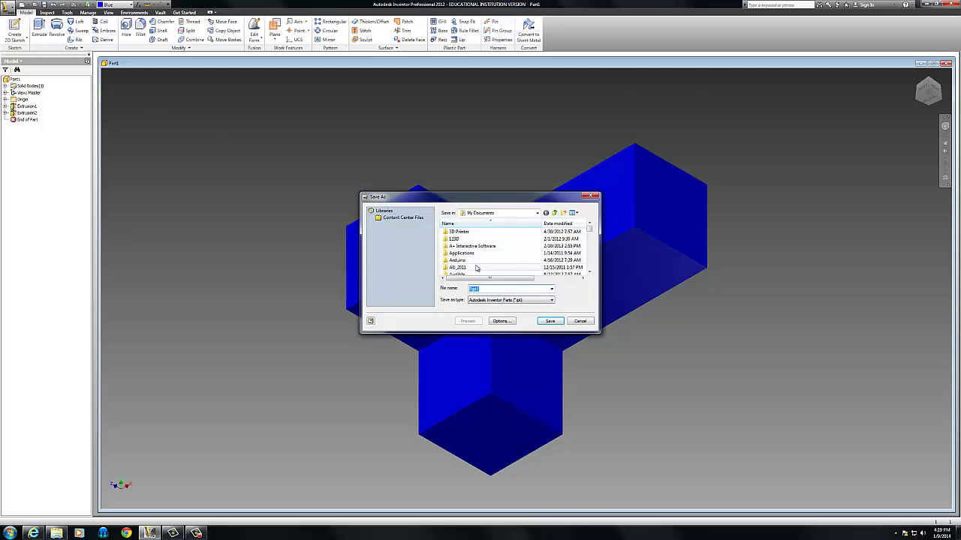
left_click(537, 213)
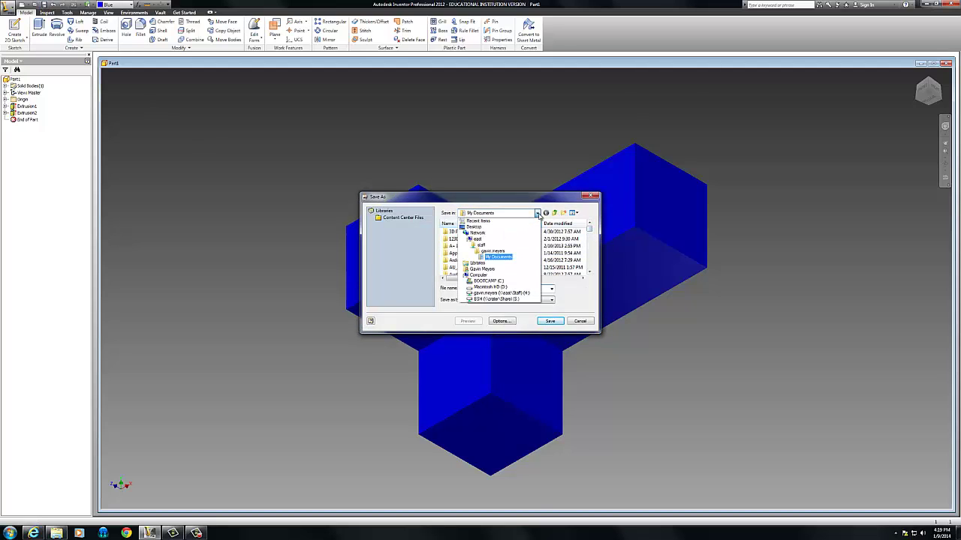
left_click(508, 292)
double_click(458, 261)
left_click_drag(592, 232, 590, 252)
double_click(469, 247)
double_click(461, 232)
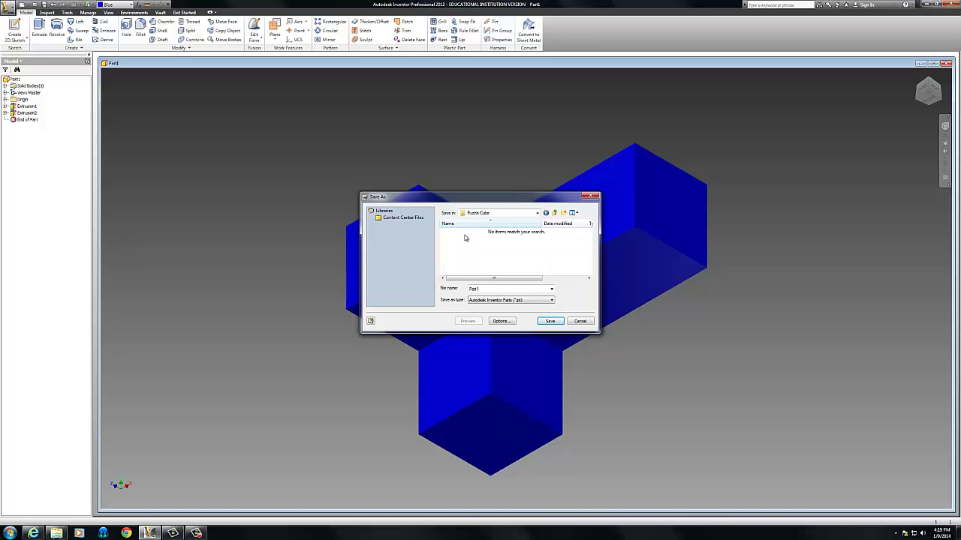
left_click(550, 322)
left_click(550, 323)
left_click_drag(485, 288, 454, 291)
left_click(550, 322)
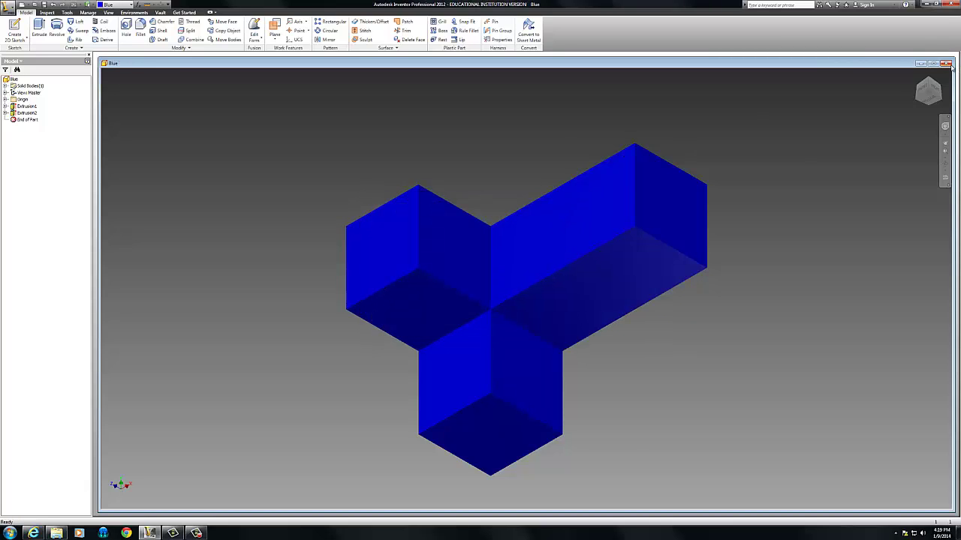
Close the Blue document and start a new Part document, Part2.
left_click(946, 63)
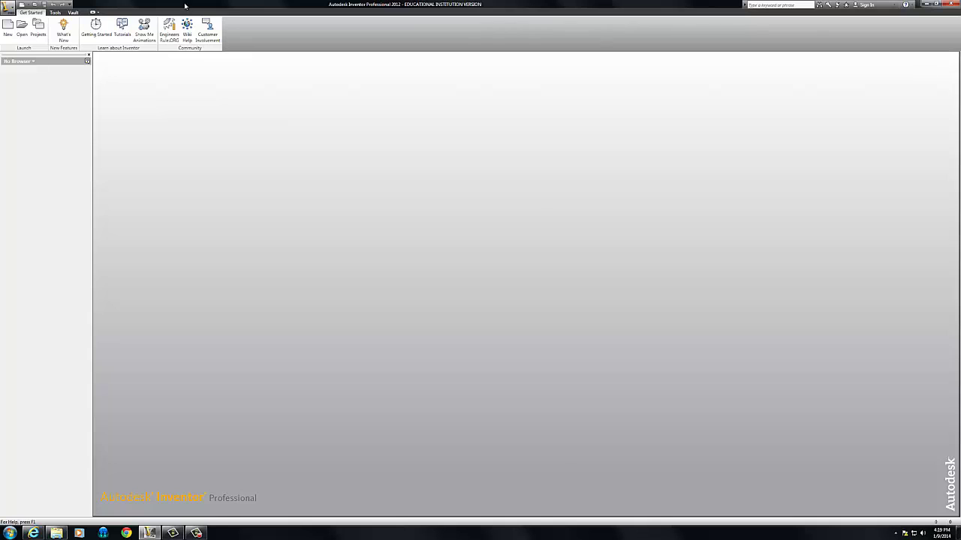
left_click(27, 6)
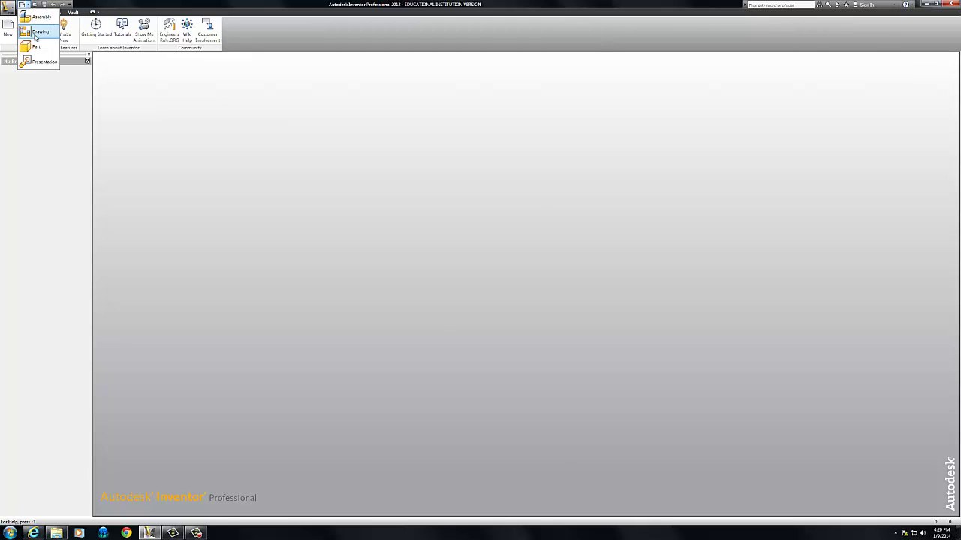
left_click(34, 31)
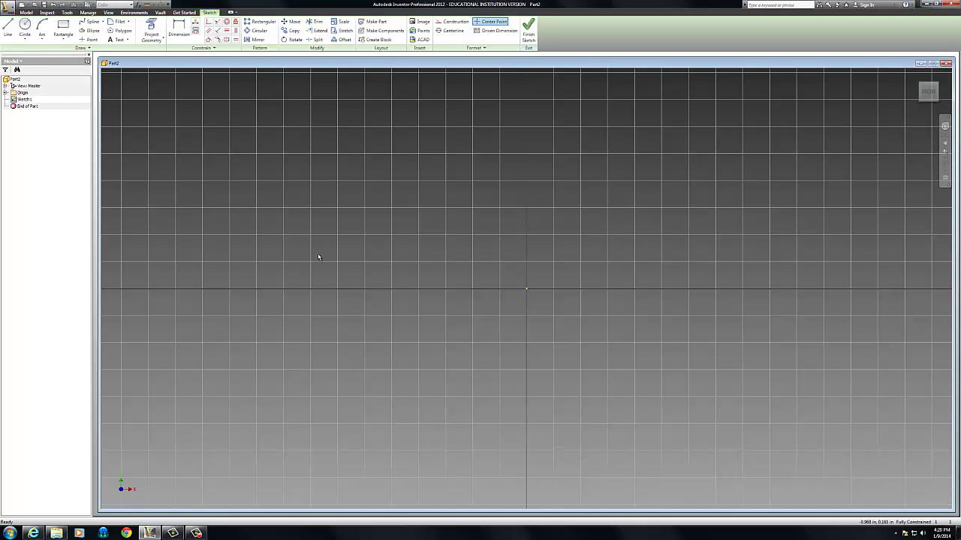